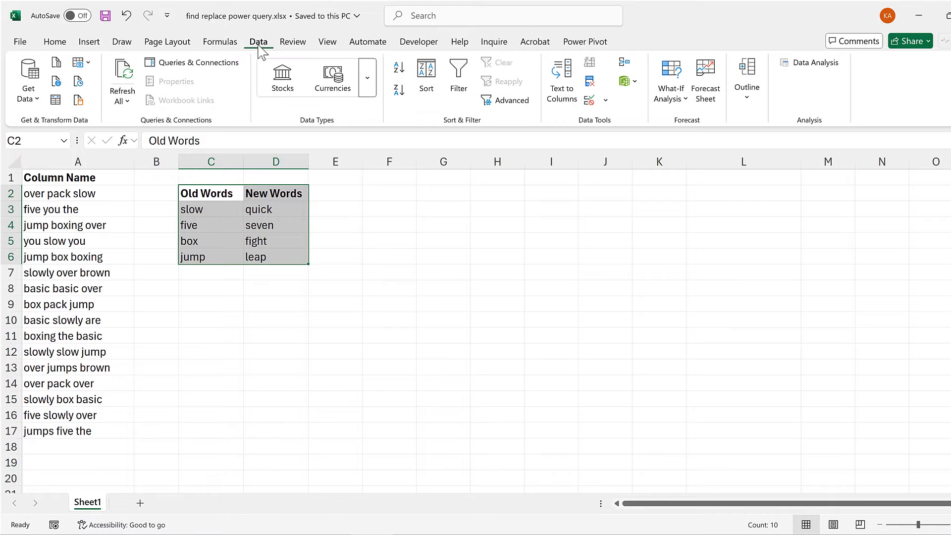
Step: Load the Old Words/New Words range C2:D6 with headers into Power Query and save it as a connection-only query
click(56, 100)
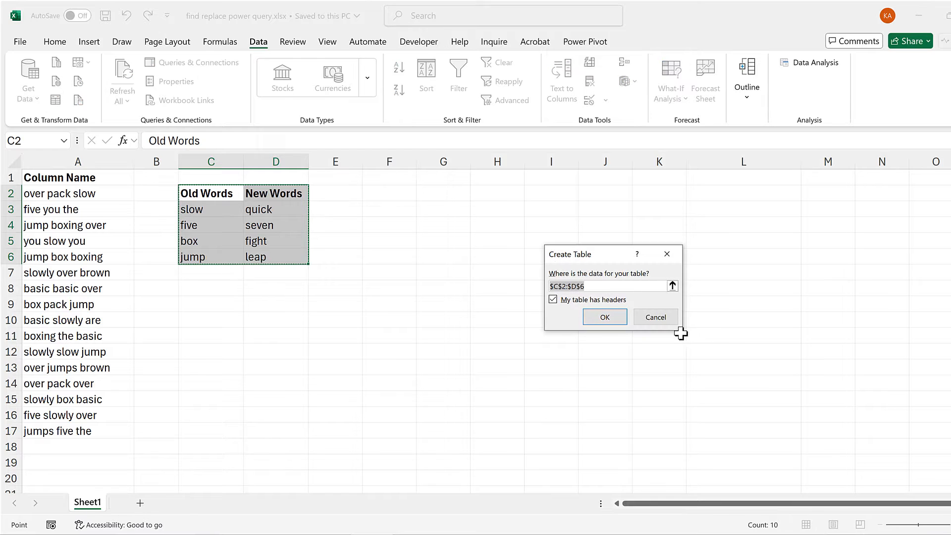
click(615, 319)
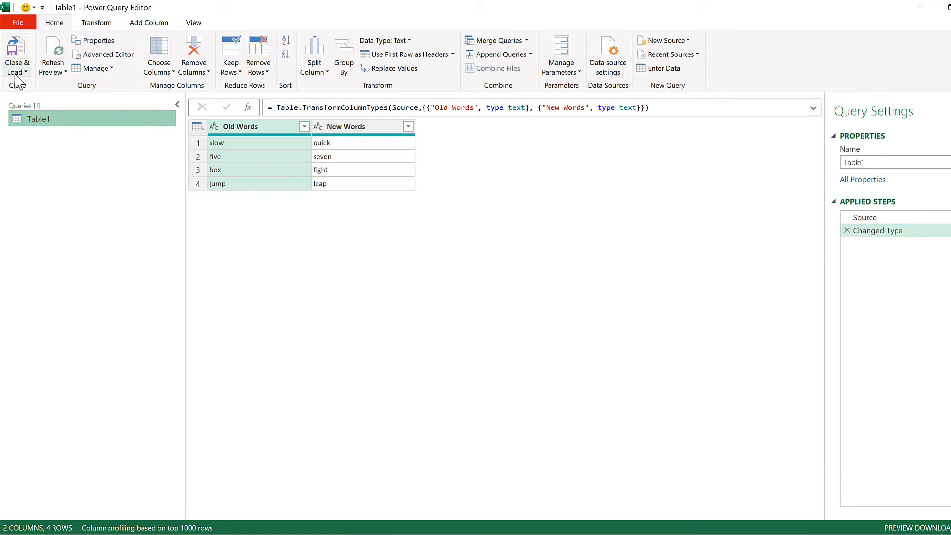
click(17, 72)
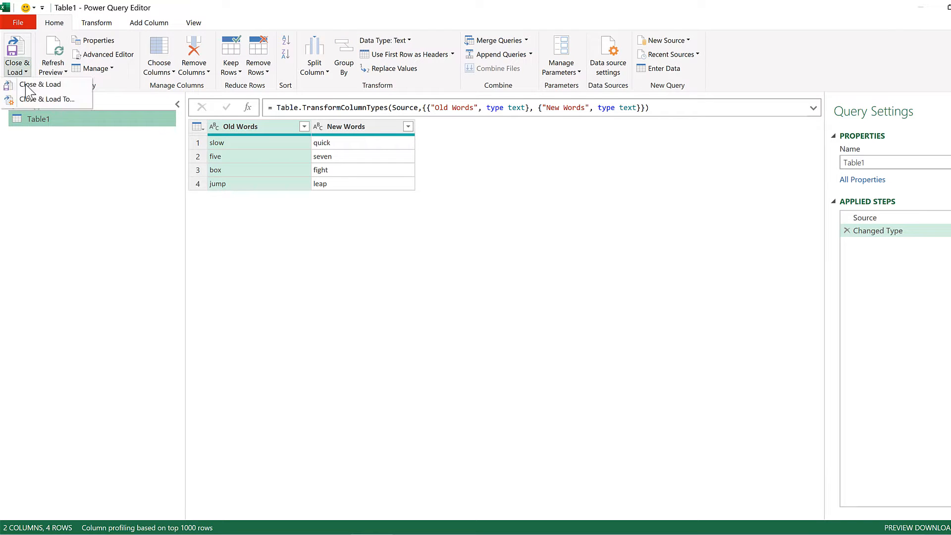
click(55, 100)
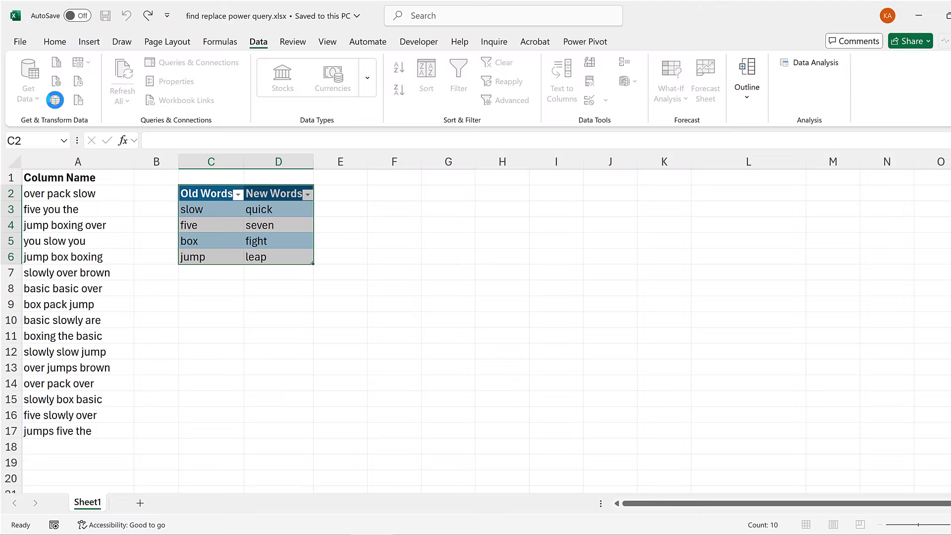
click(589, 253)
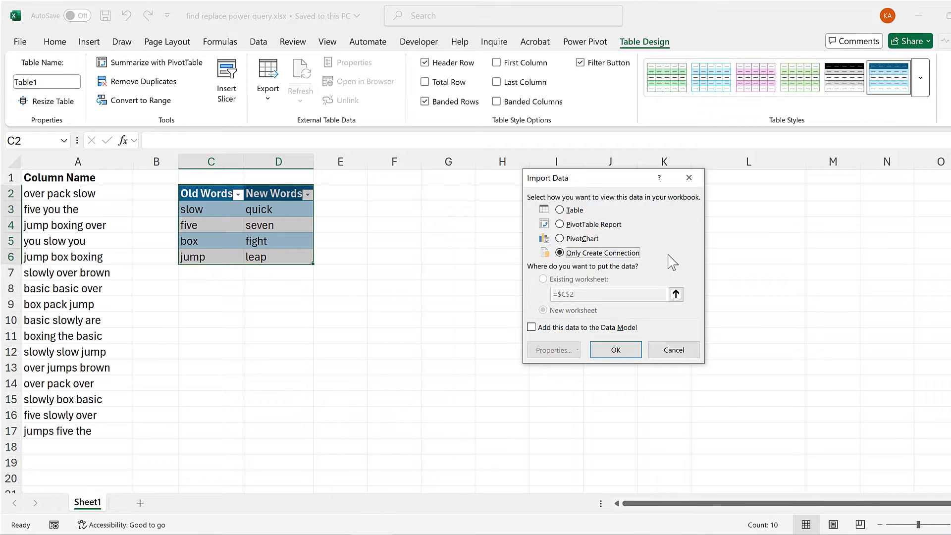
click(630, 349)
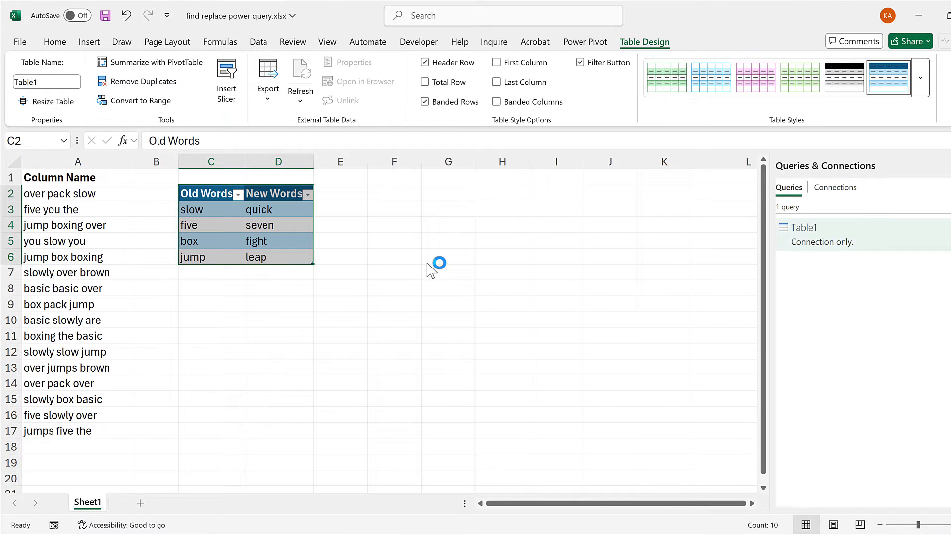
Step: Load the Column Name range A1:A17 into Power Query as a table with headers
click(94, 238)
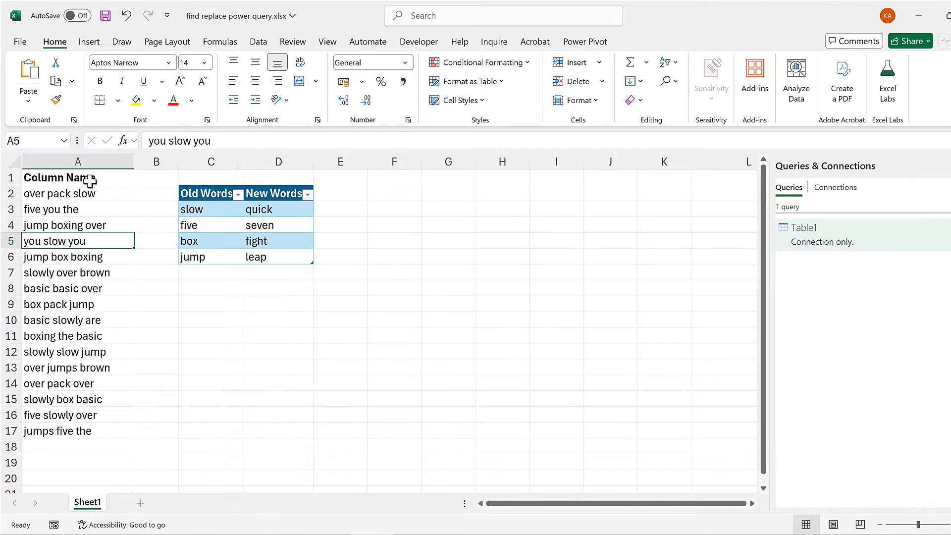
drag(91, 178, 79, 431)
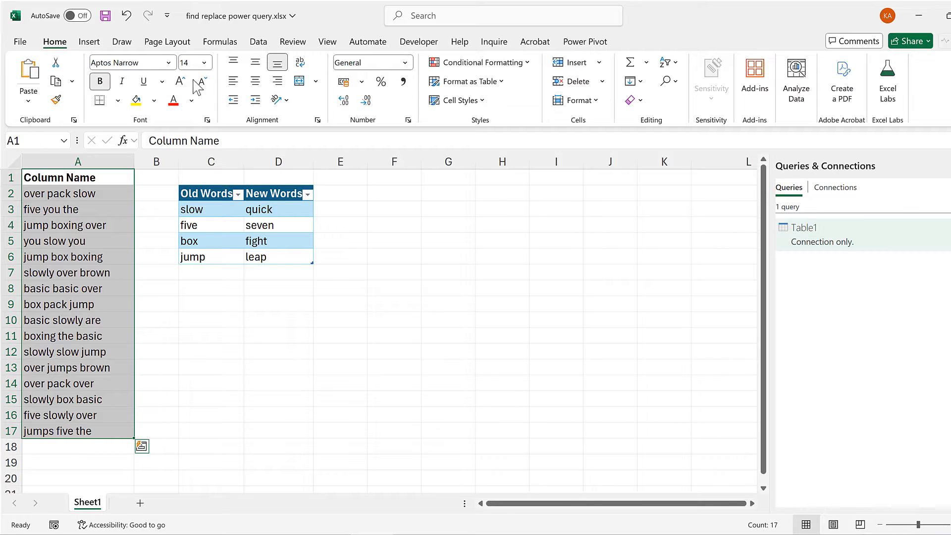
click(257, 42)
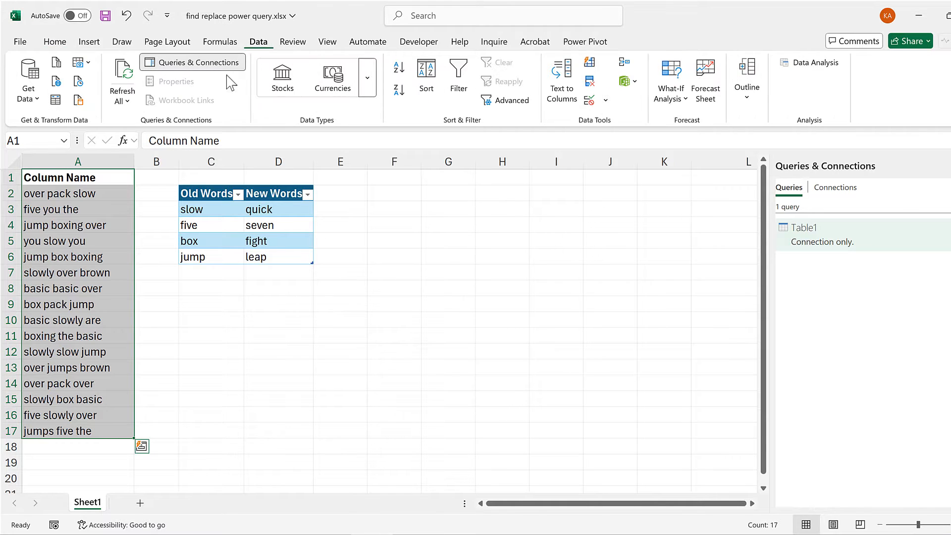
click(55, 100)
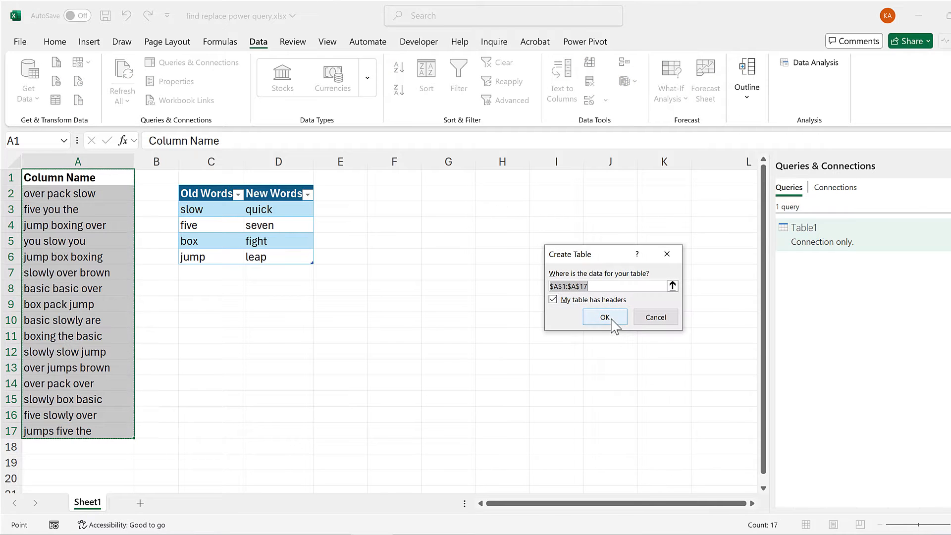
click(604, 317)
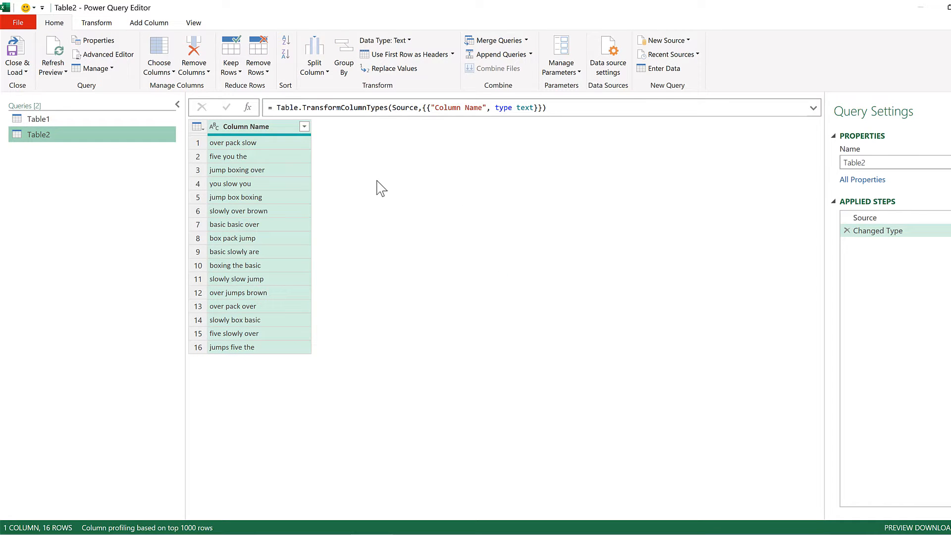
Step: Rename the Column Name query as TableToChange and the Old Words/New Words query as TableFindReplace
click(886, 162)
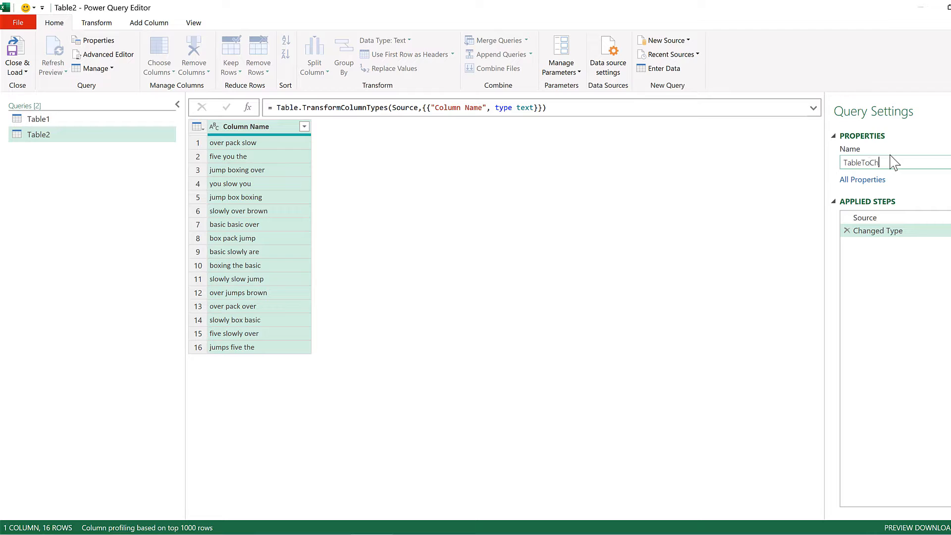
text(ToChange)
key(Return)
click(54, 120)
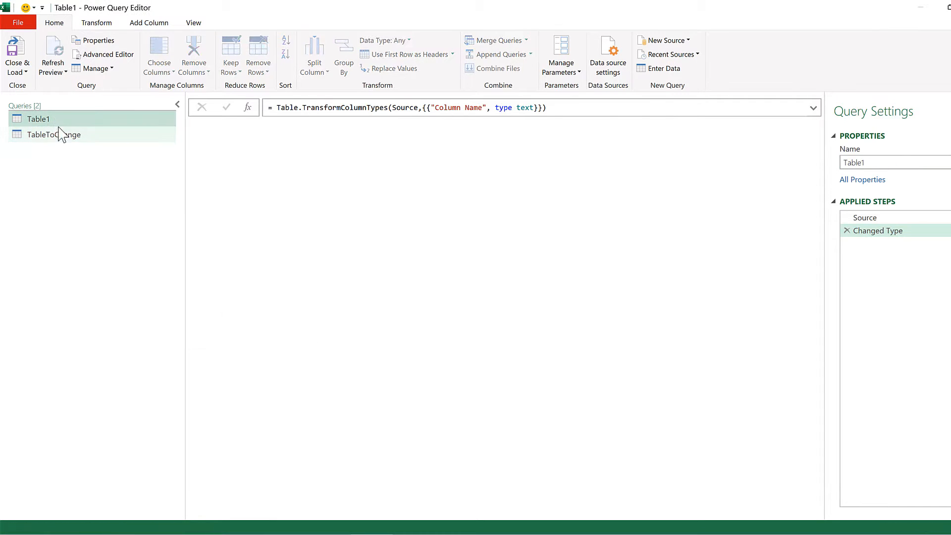
click(889, 165)
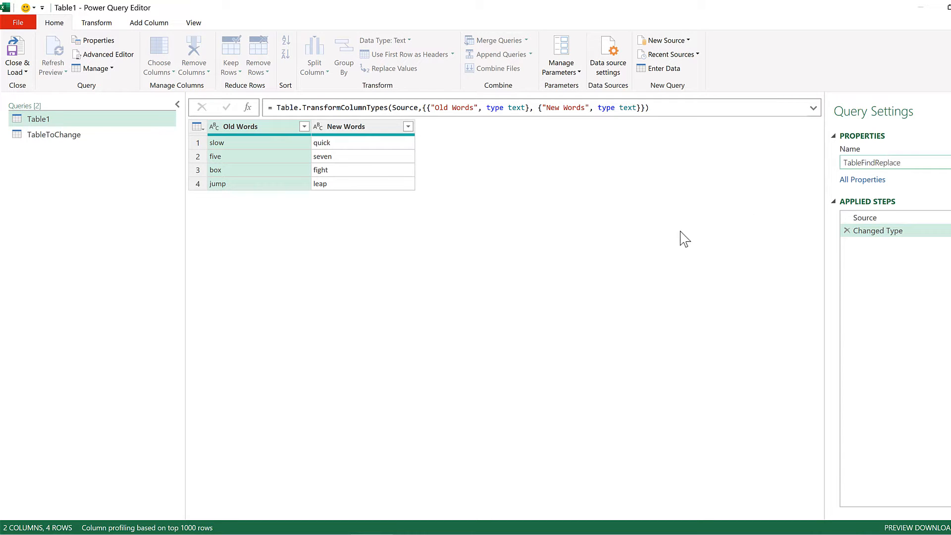
key(Return)
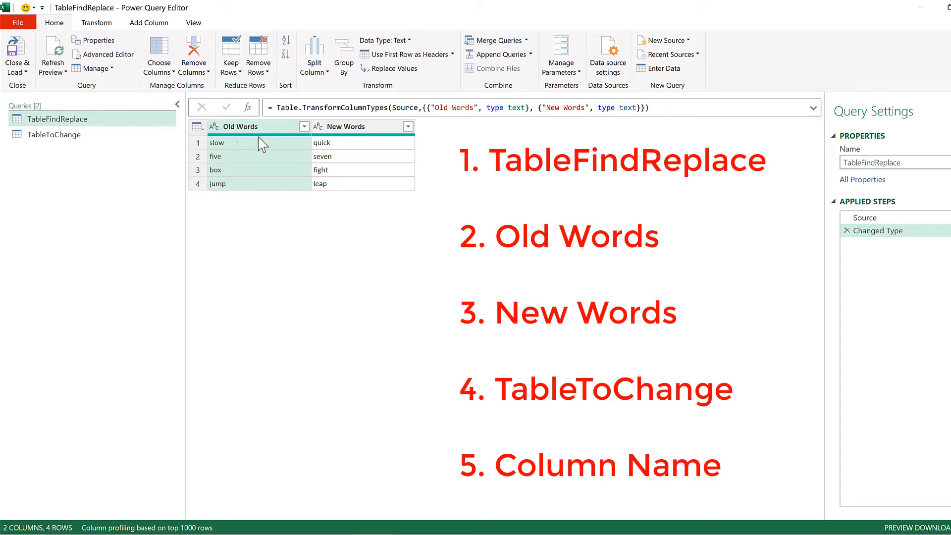
Step: In the TableToChange query, replace the value "slow" with "quick" in the Column Name column
click(352, 129)
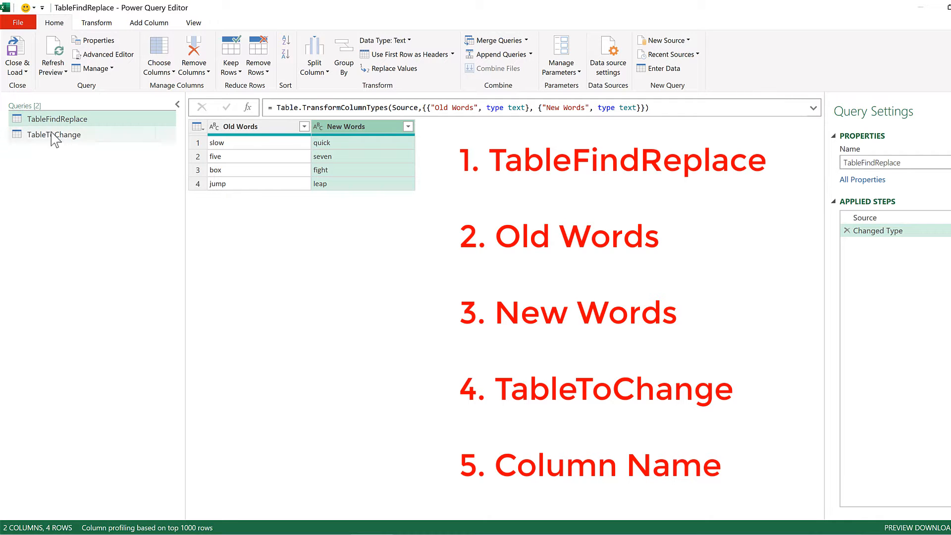
click(68, 143)
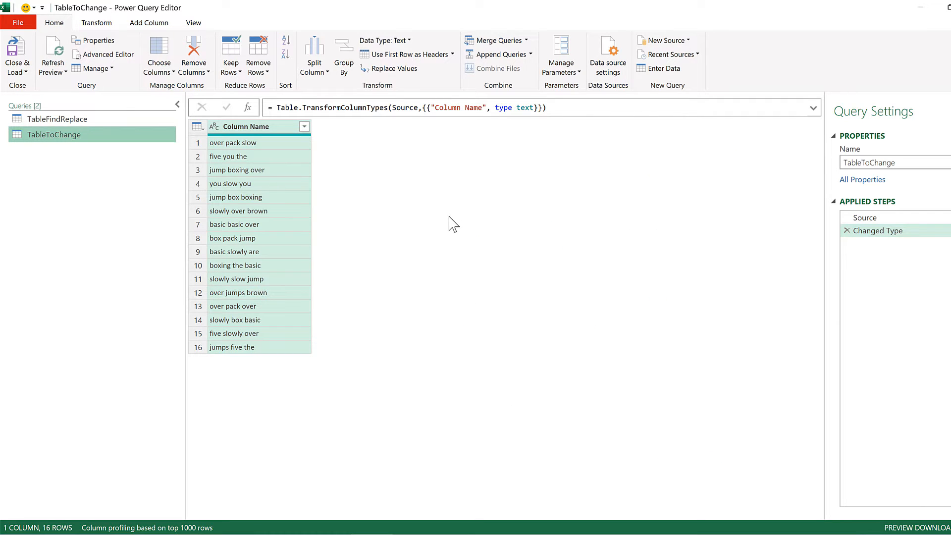
click(398, 74)
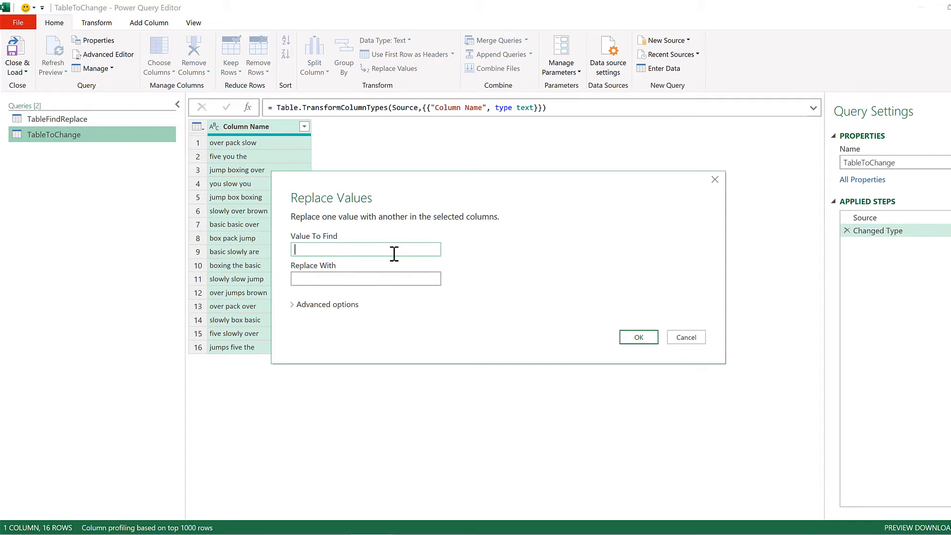
text(slow)
click(375, 277)
text(quick)
click(635, 340)
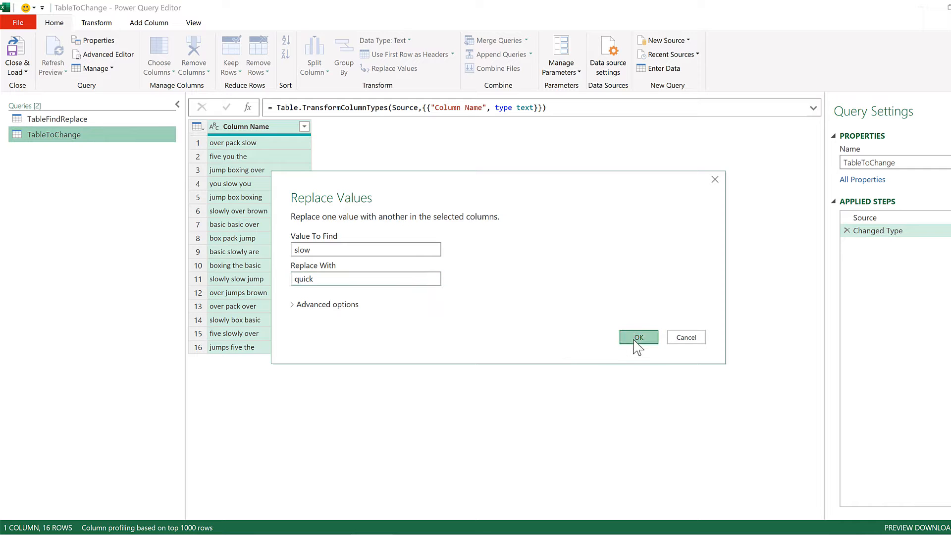
Step: Expand the replacement step's formula and insert a List.Accumulate() call before Table.ReplaceValue
click(813, 107)
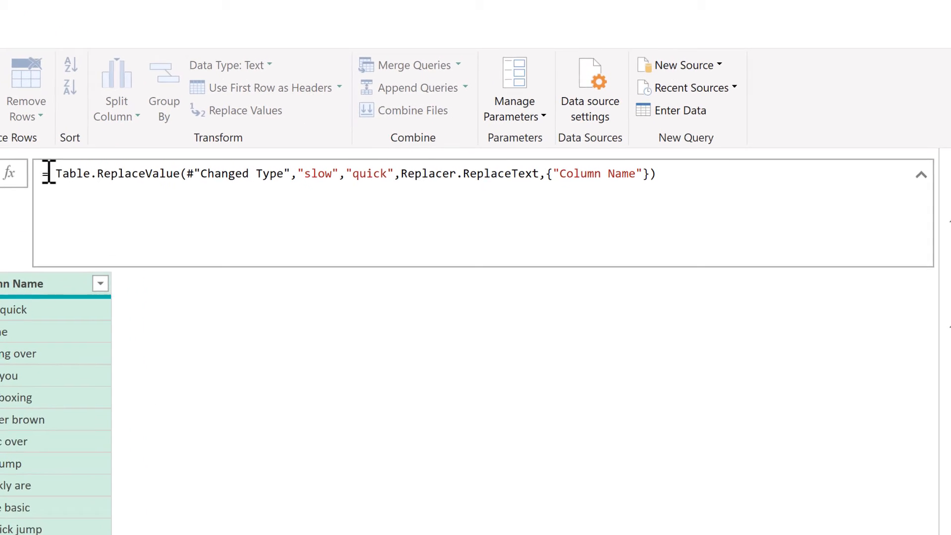
click(49, 174)
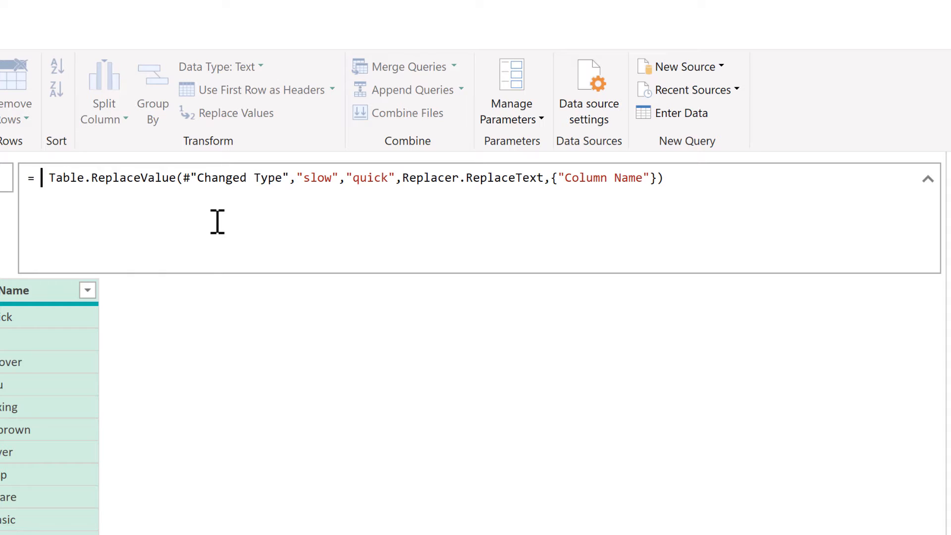
text(List.)
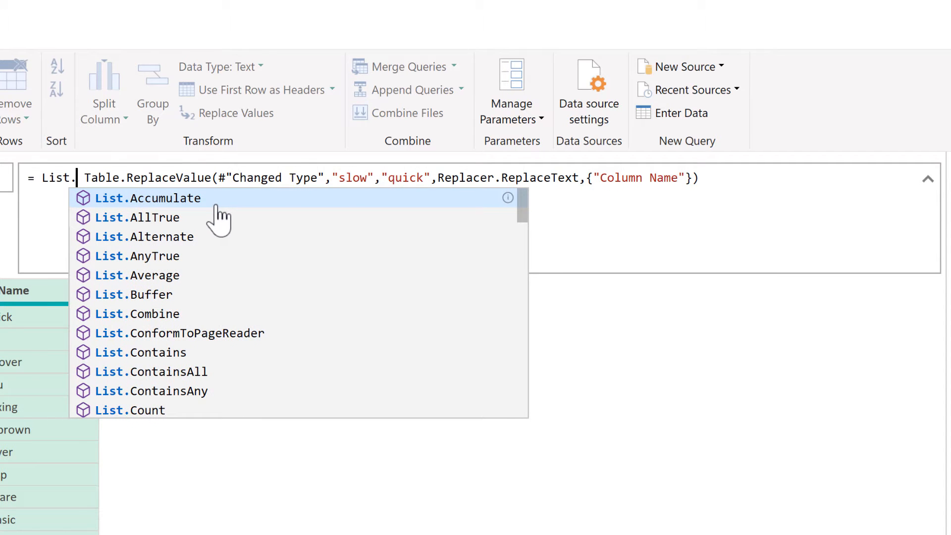
key(Tab)
text(()
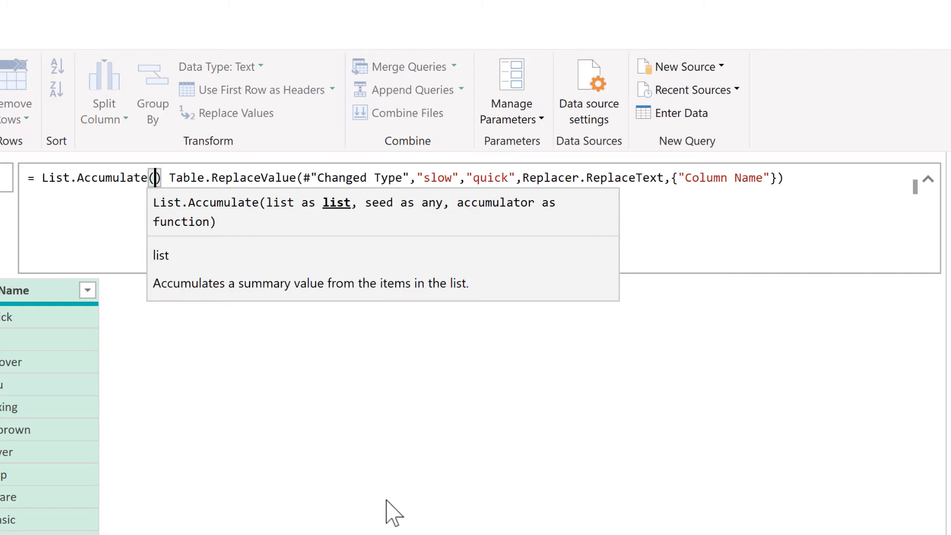
Step: Enter Table.ToRecords(TableFindReplace) as the list argument of List.Accumulate, followed by a comma
text(Table)
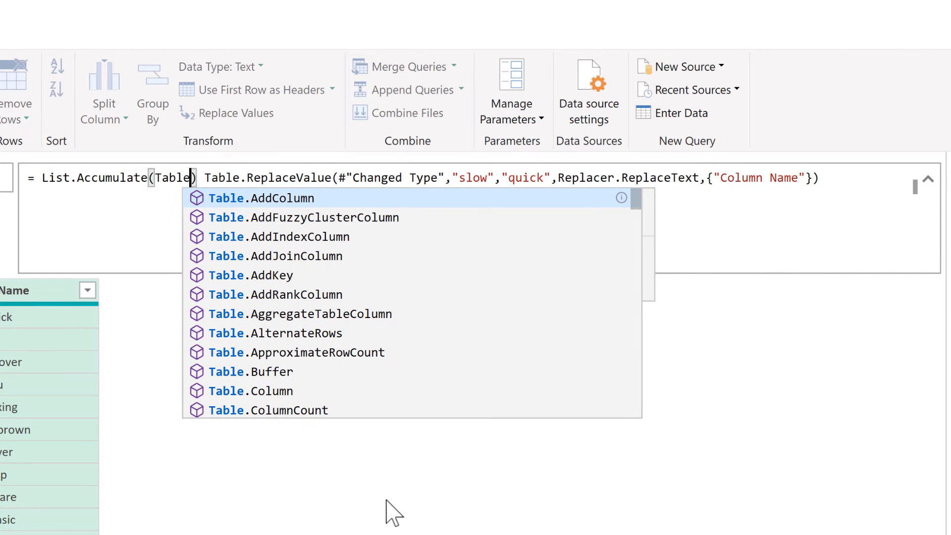
text(.Tore)
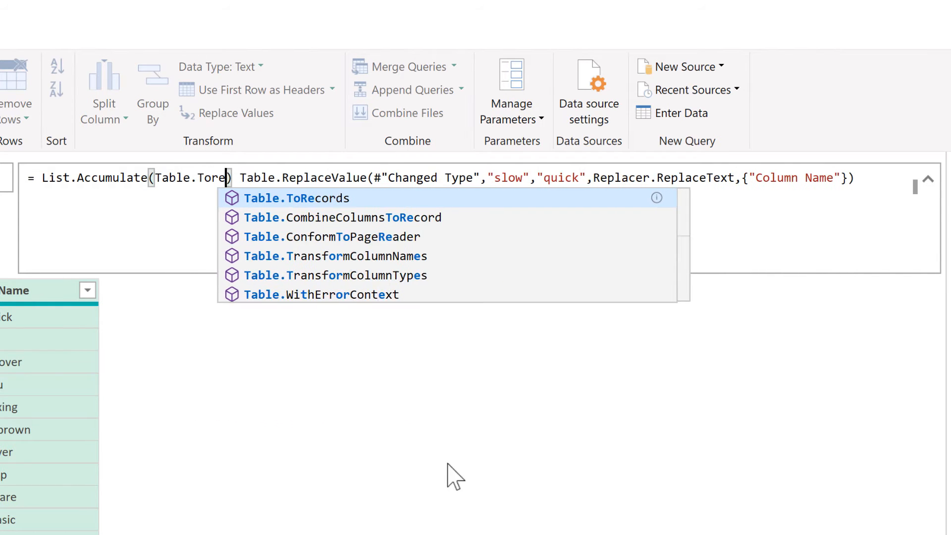
click(344, 198)
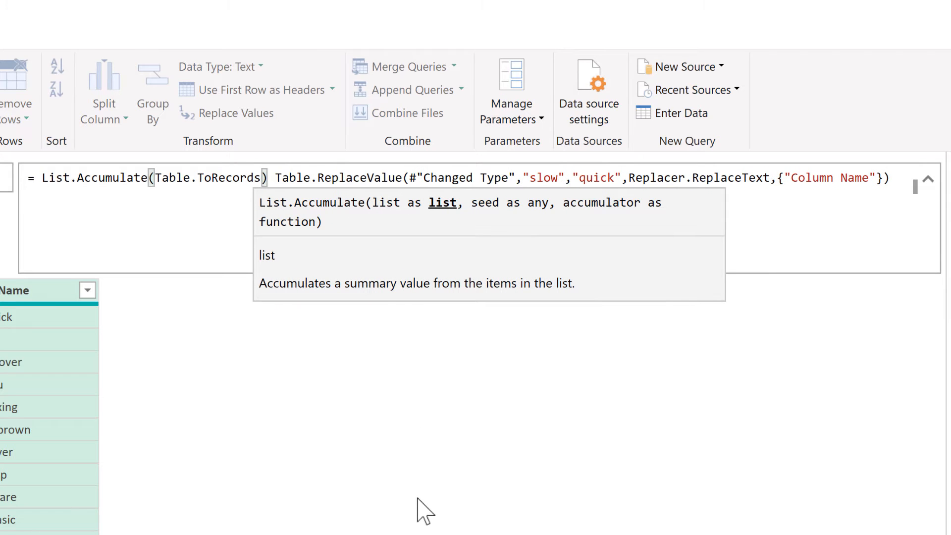
text(()
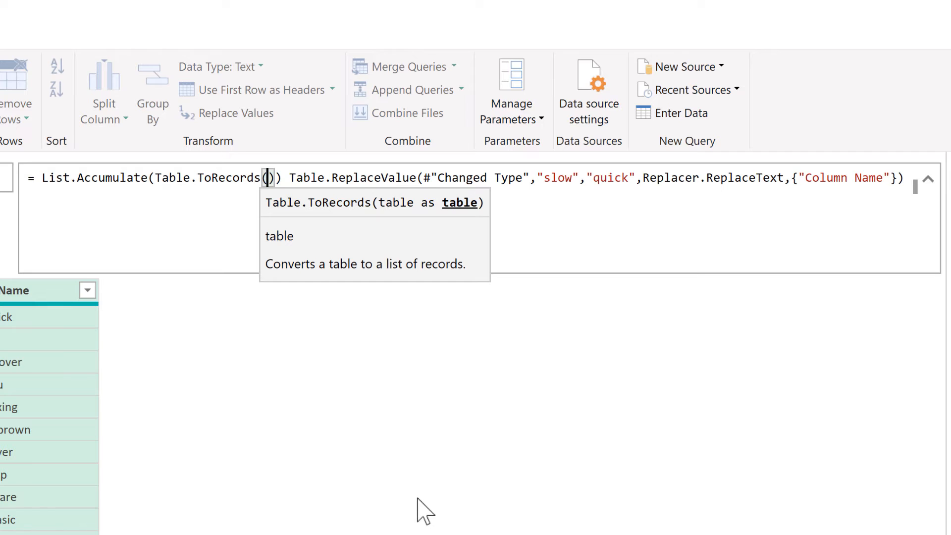
text(Table)
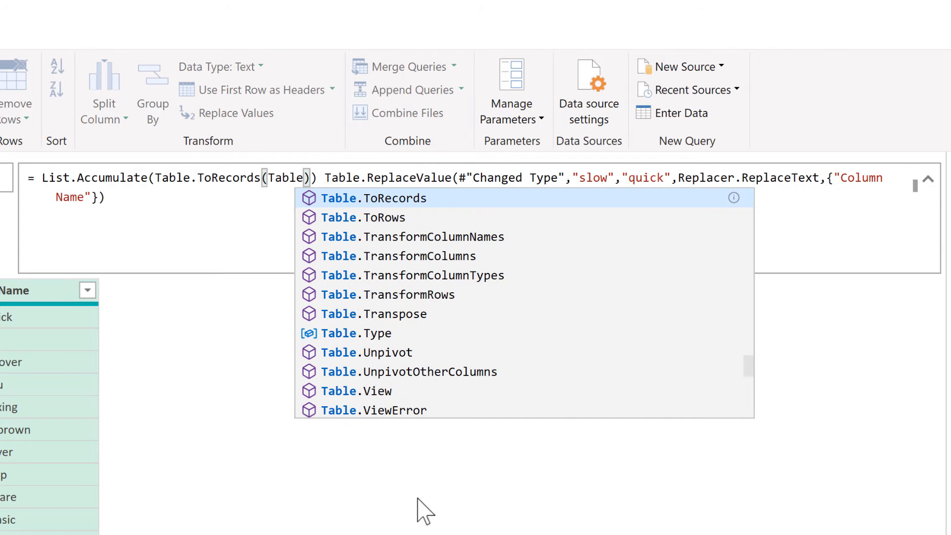
text(FindRe)
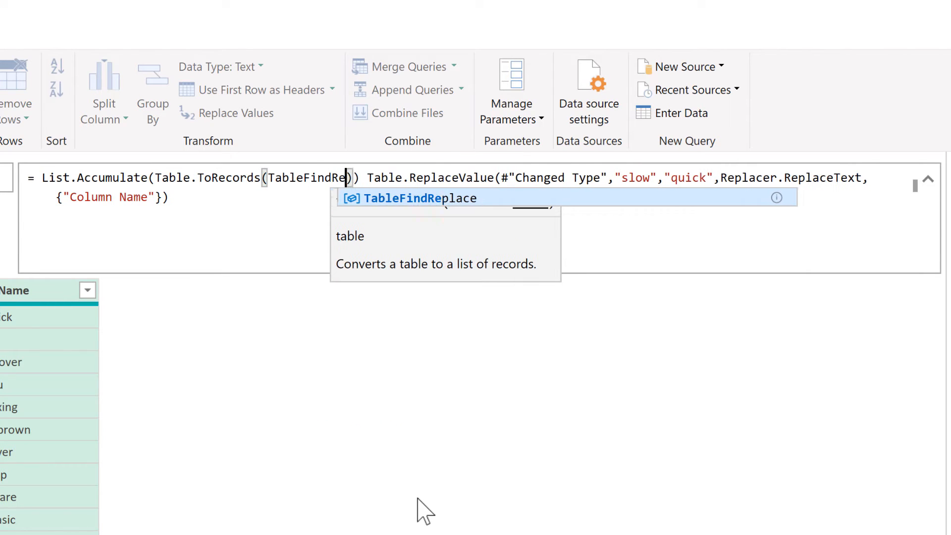
text(place))
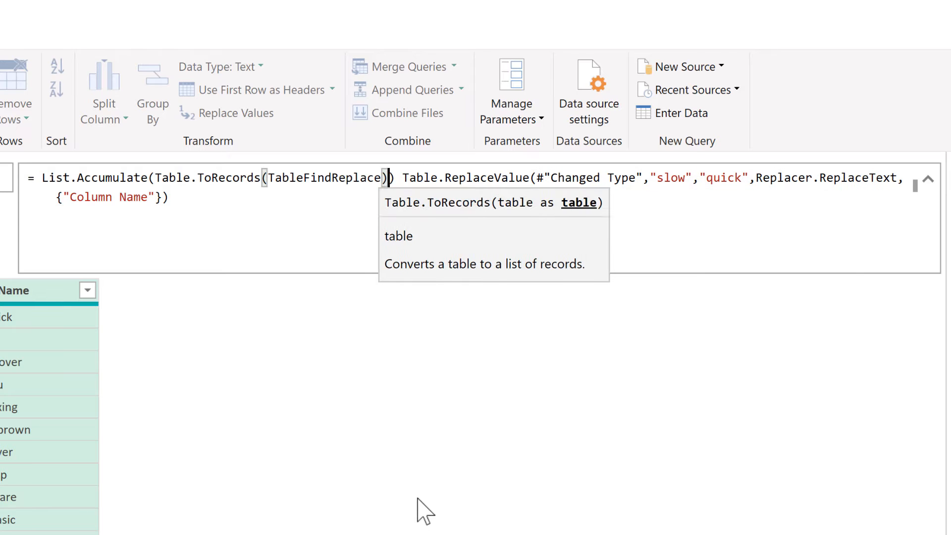
text(,)
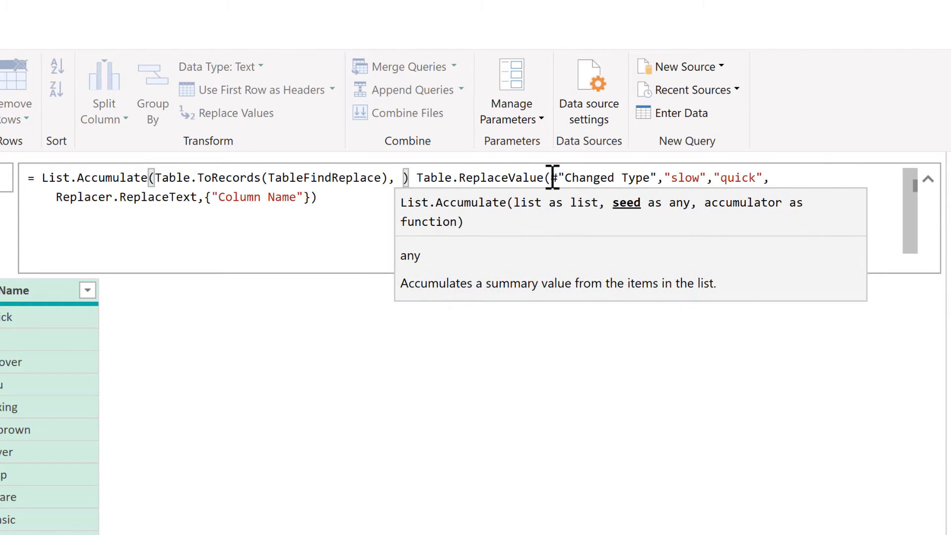
Step: Copy #"Changed Type" from Table.ReplaceValue into List.Accumulate as its seed argument, followed by a comma
mouse_move(552, 177)
mouse_down()
mouse_move(658, 174)
mouse_move(653, 193)
mouse_up()
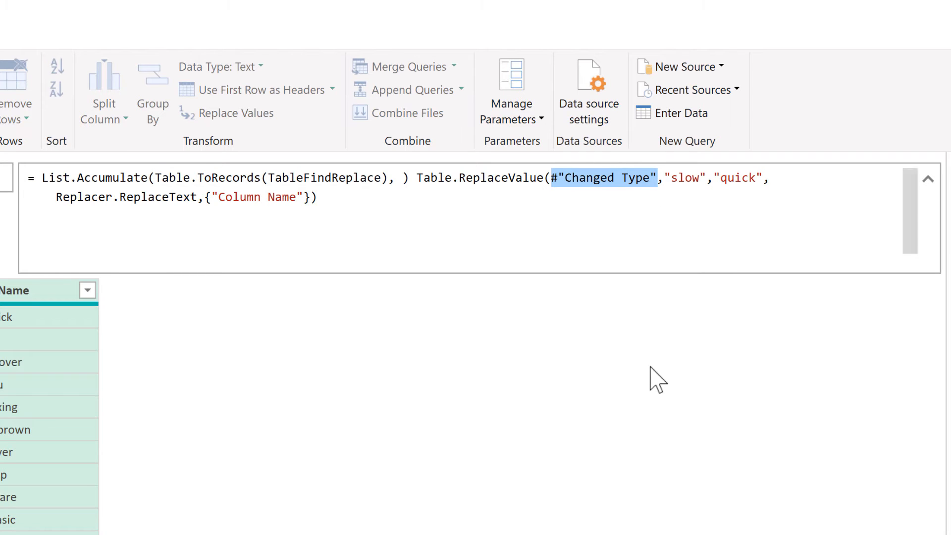
key(ctrl+c)
click(400, 178)
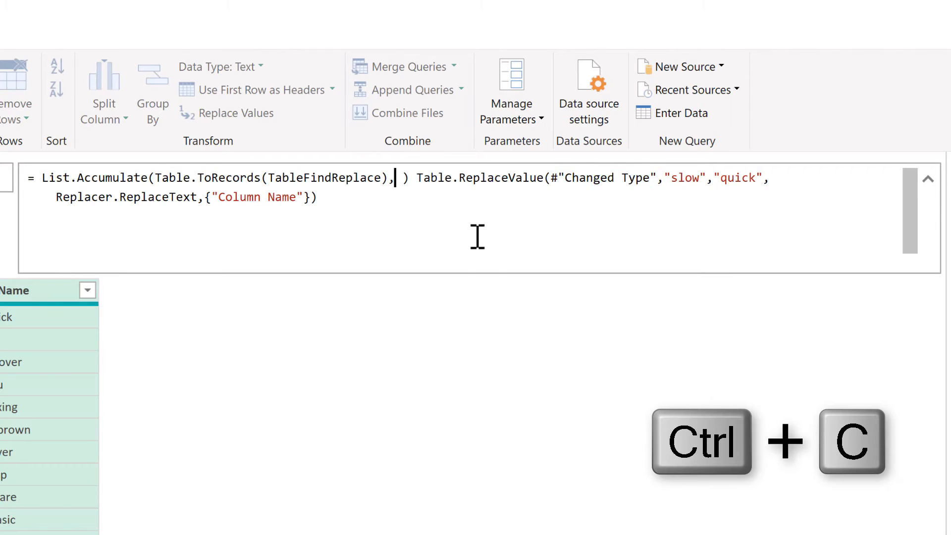
key(ctrl+v)
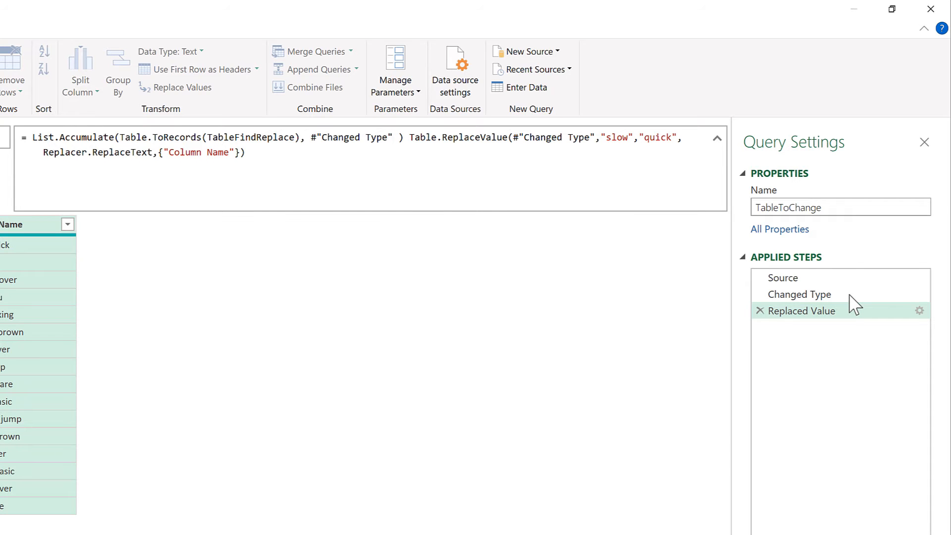
text(,)
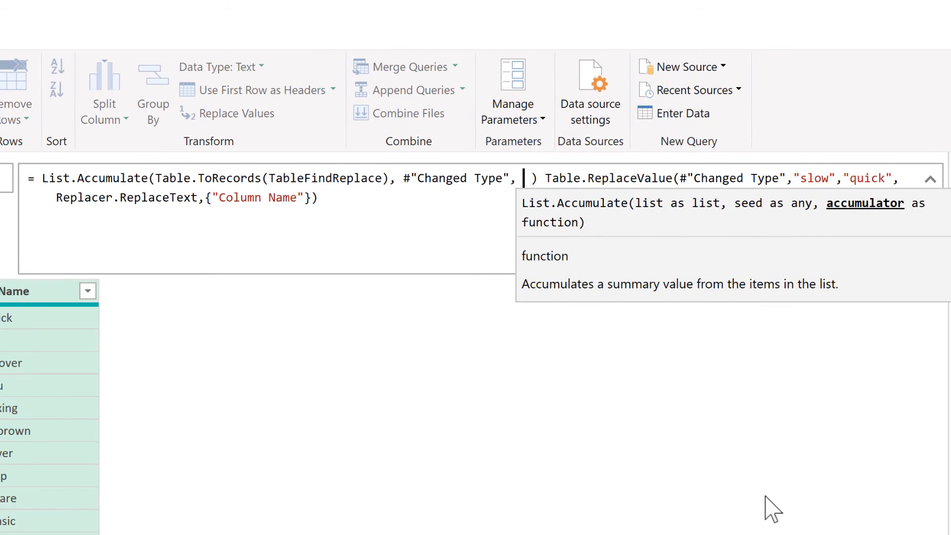
Step: Add the accumulator function's parameter list (TableToChange,TableFindReplace) as the third argument of List.Accumulate
text( ())
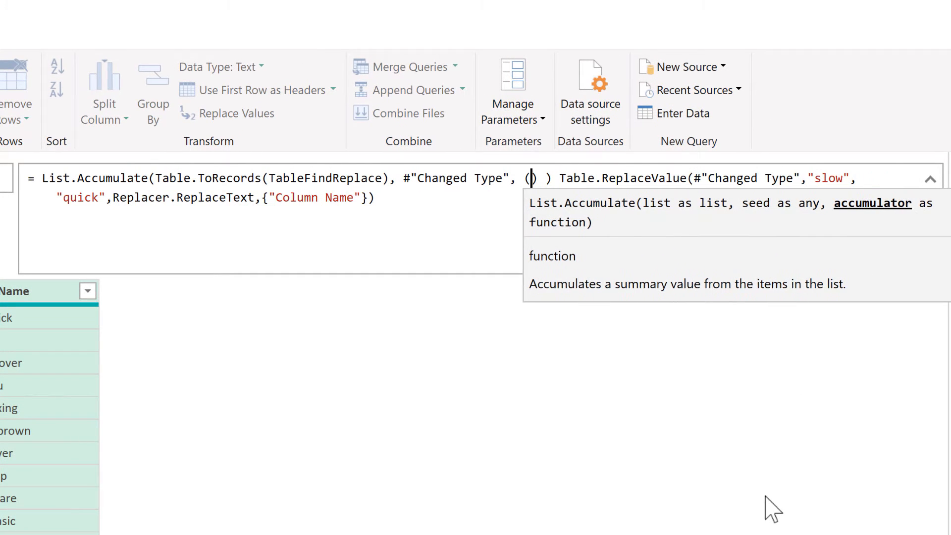
key(Left)
text(TableTo)
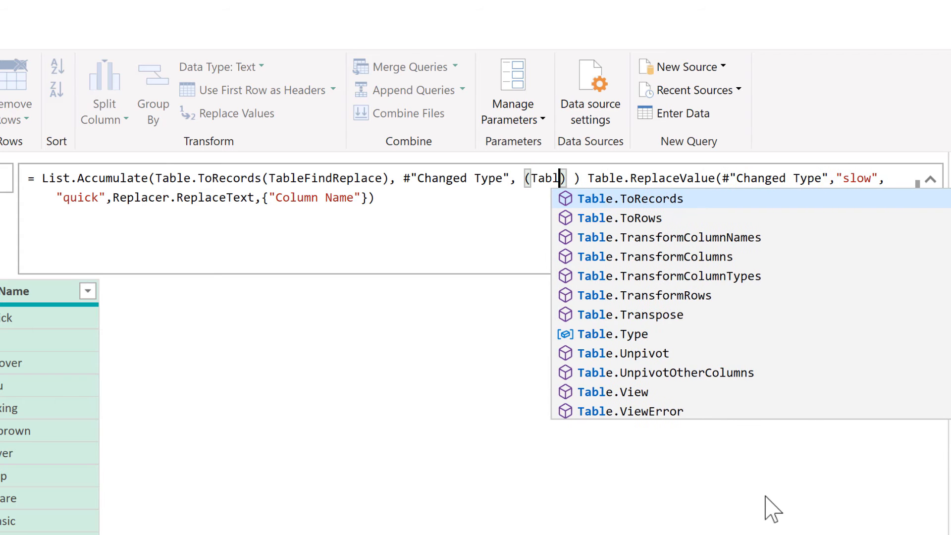
text(Change,)
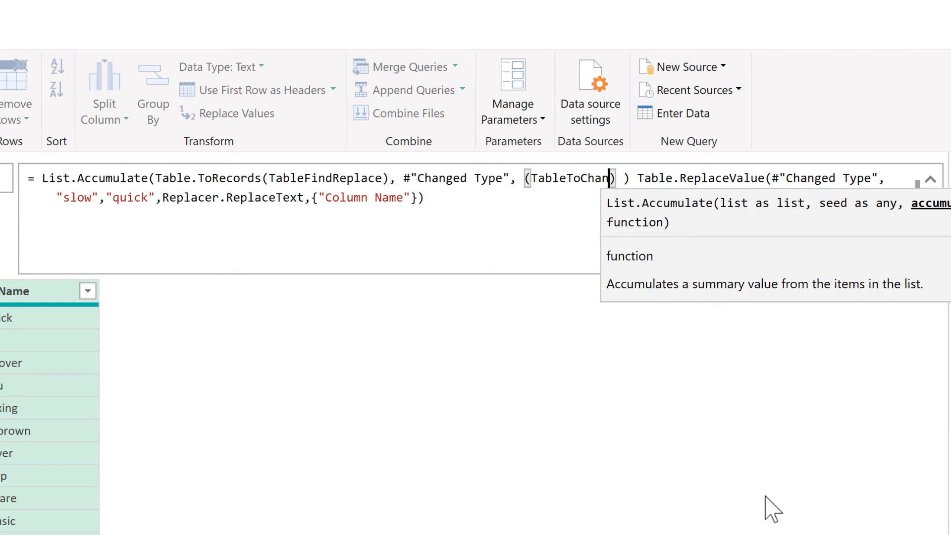
text(TableFind)
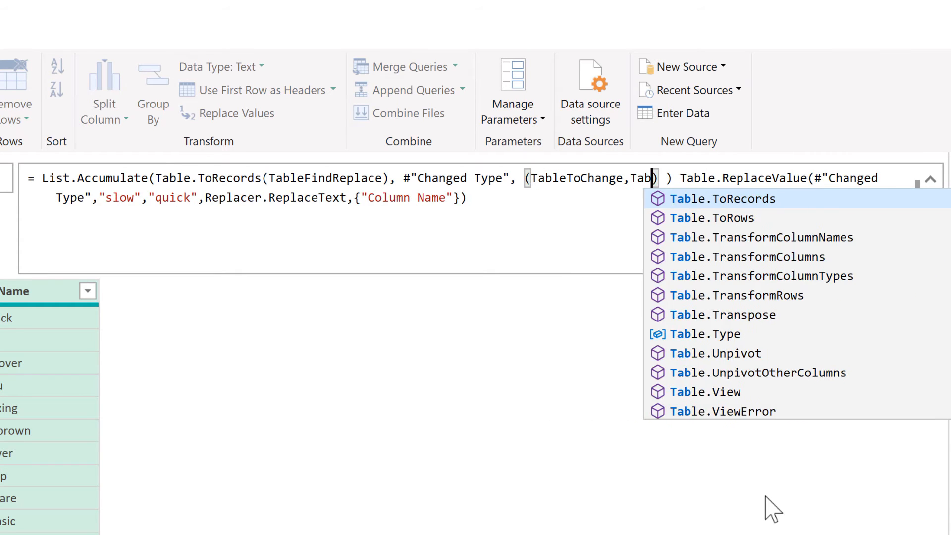
text(Replace)
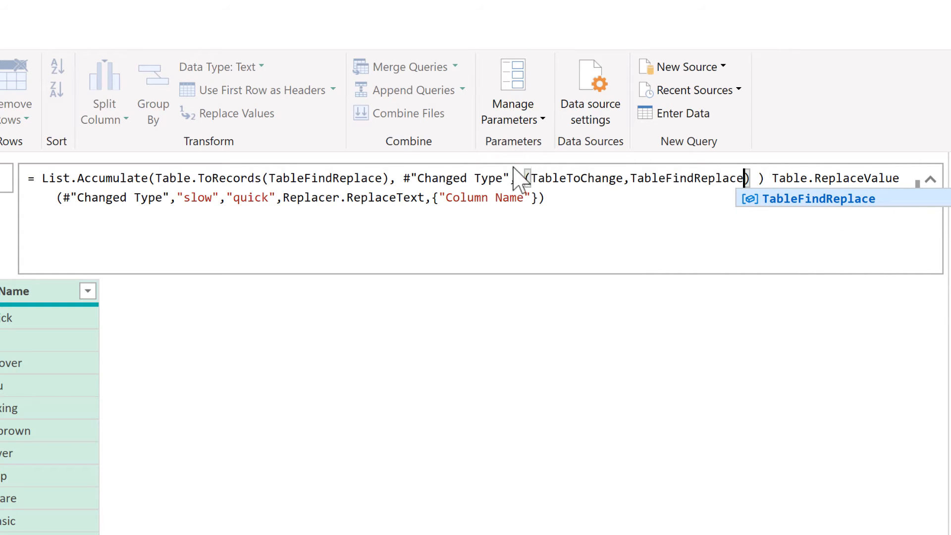
drag(526, 179, 643, 179)
drag(745, 193, 751, 178)
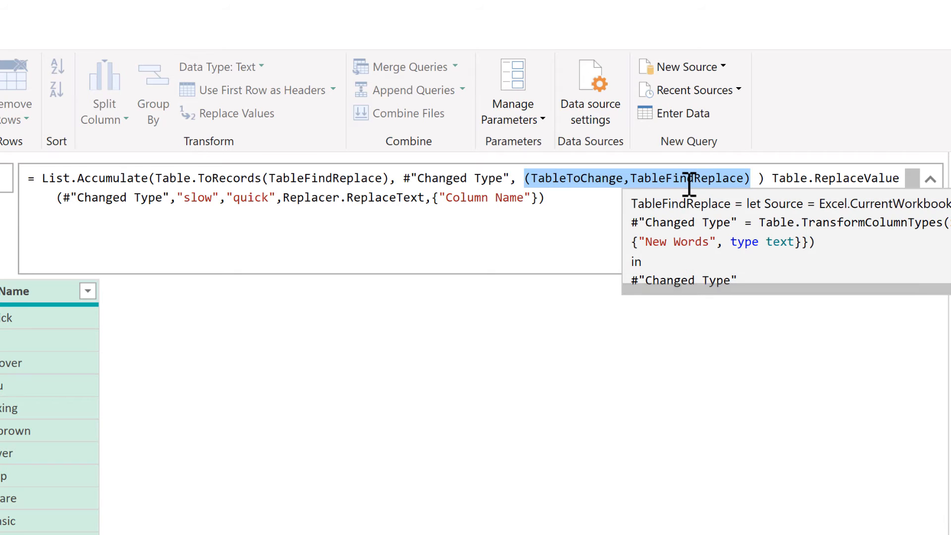
Step: Add the => operator after the parameter list and remove the closing parenthesis standing before Table.ReplaceValue
click(752, 178)
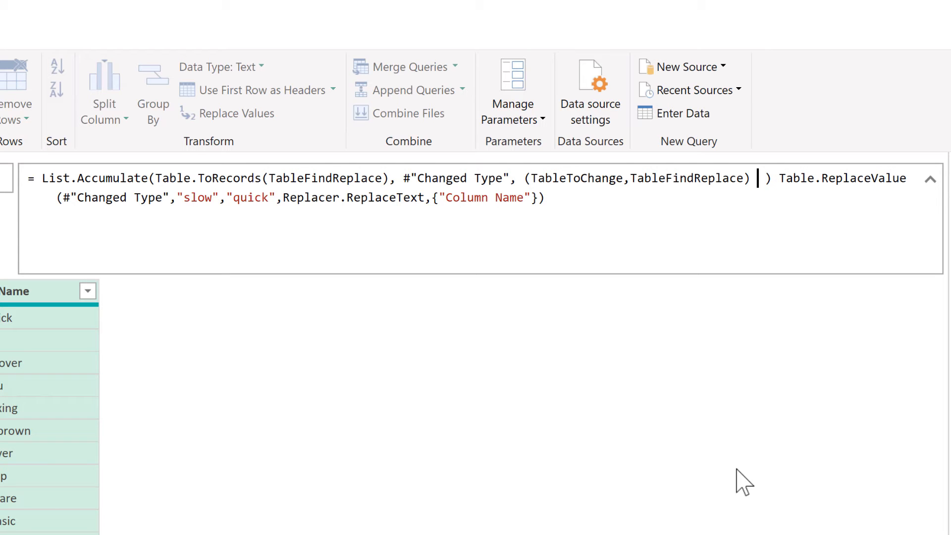
text(=)
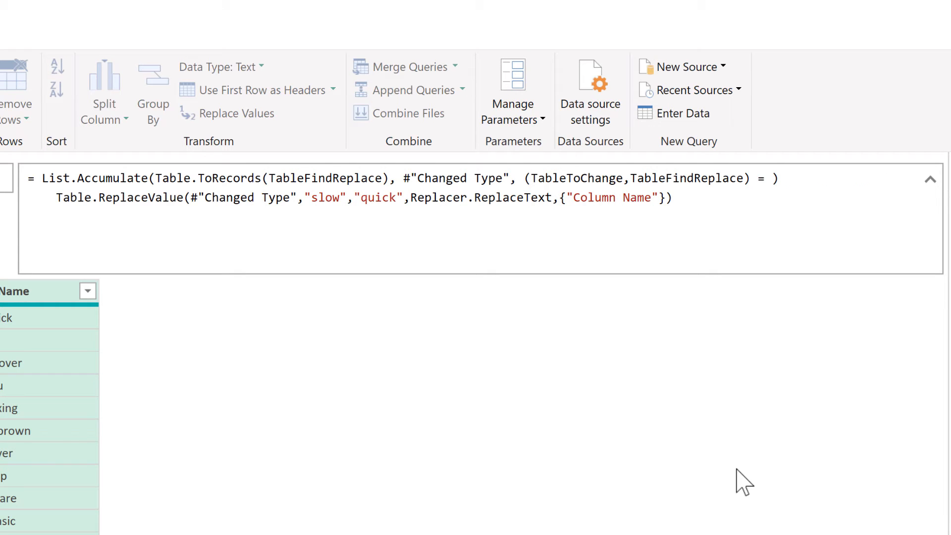
text(>)
key(Delete)
key(Delete)
Step: Replace #"Changed Type" in Table.ReplaceValue's first argument with TableToChange
click(148, 198)
click(192, 200)
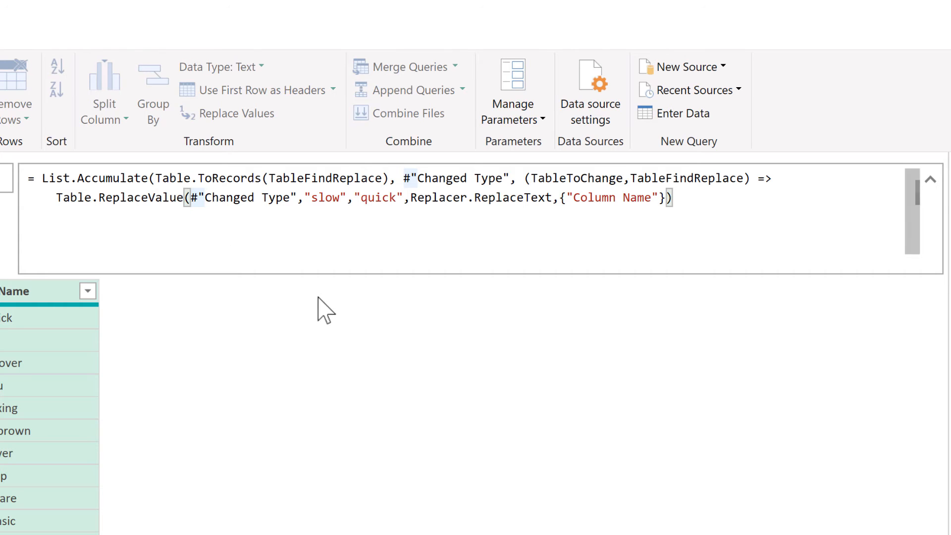
mouse_move(195, 198)
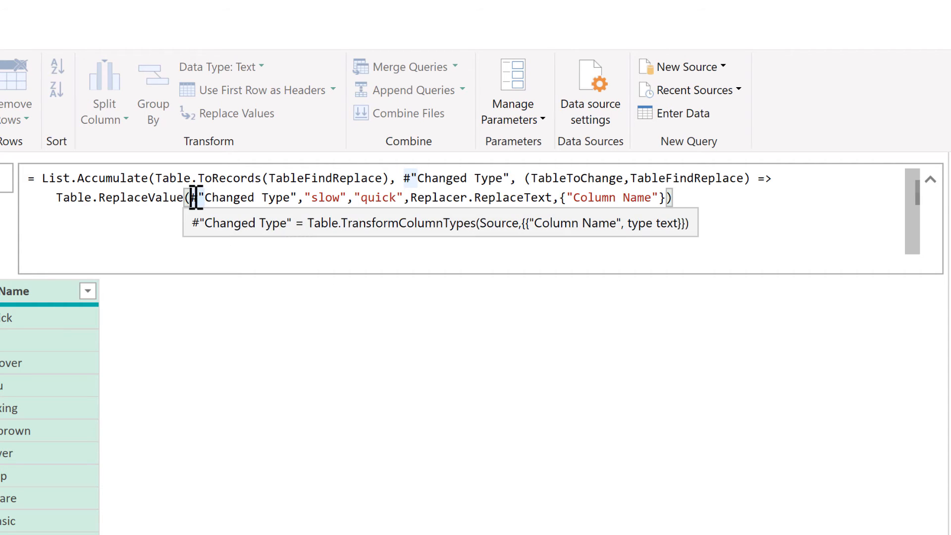
drag(191, 197, 298, 197)
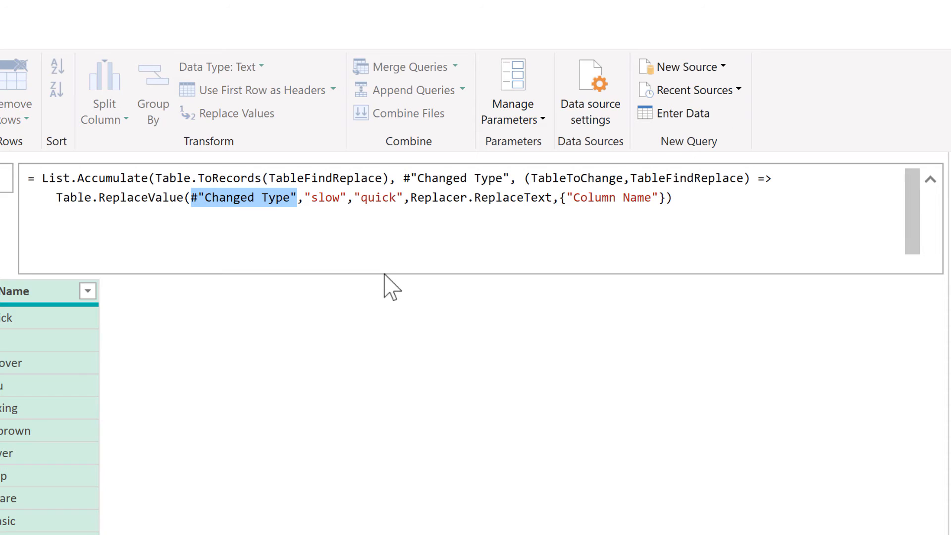
key(Delete)
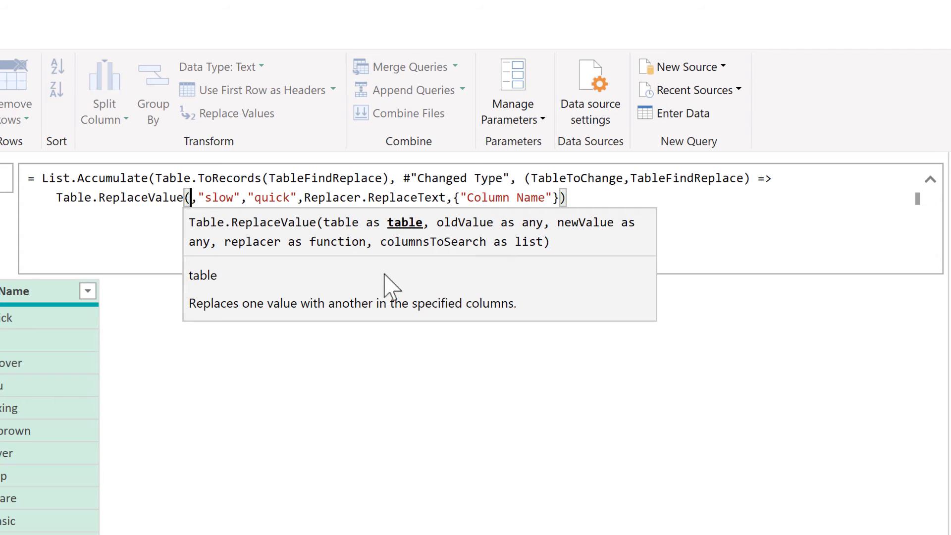
text(Table)
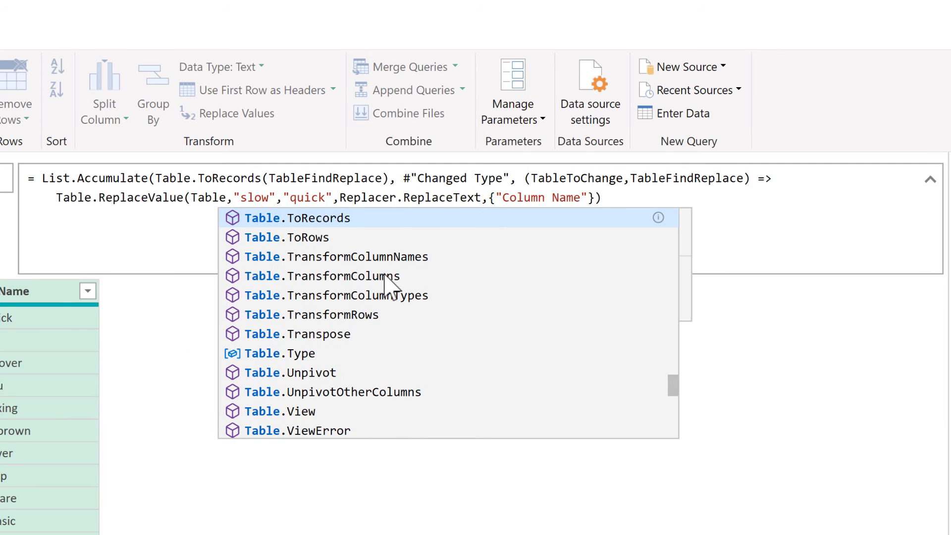
text(ToChange)
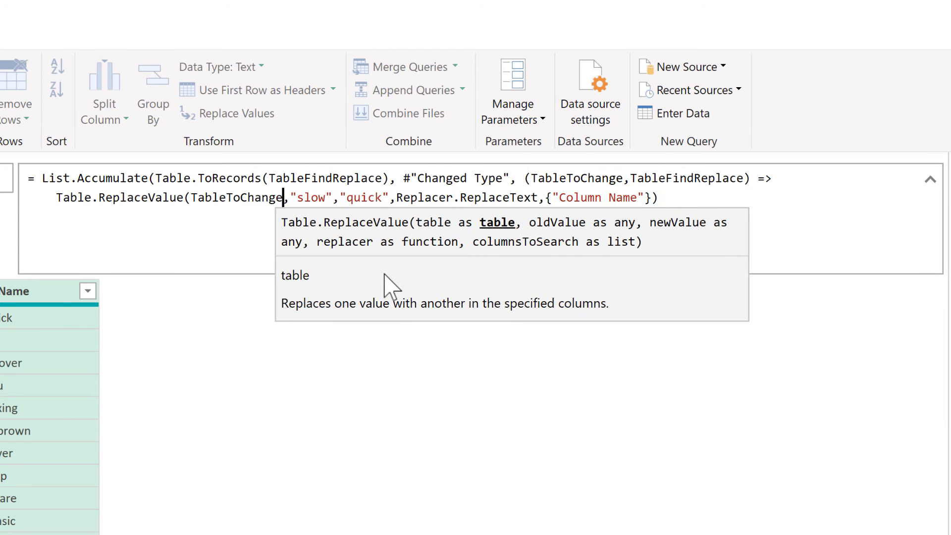
Step: Replace the hard-coded "slow" in Table.ReplaceValue with TableFindReplace[Old Words]
key(Right)
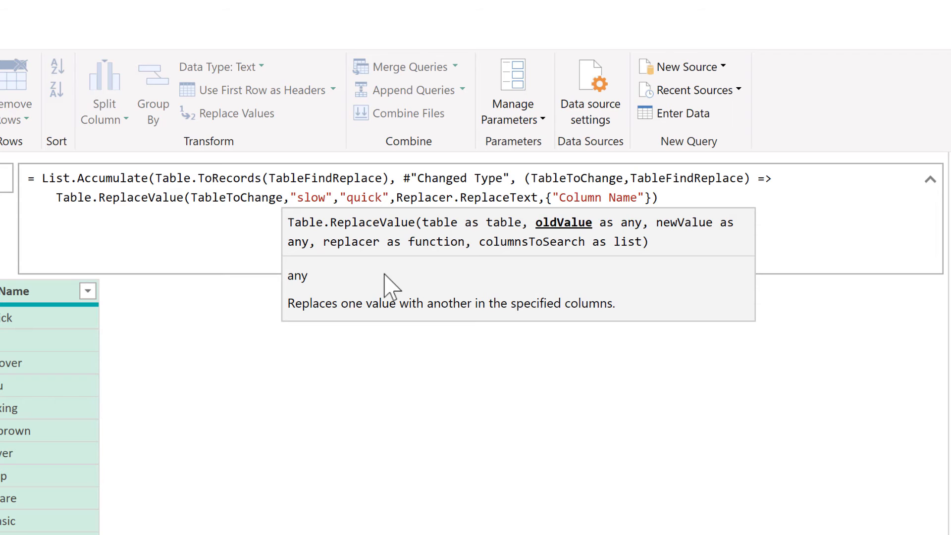
key(Delete)
key(Delete)
key(Delete)
key(Delete)
key(Delete)
key(Delete)
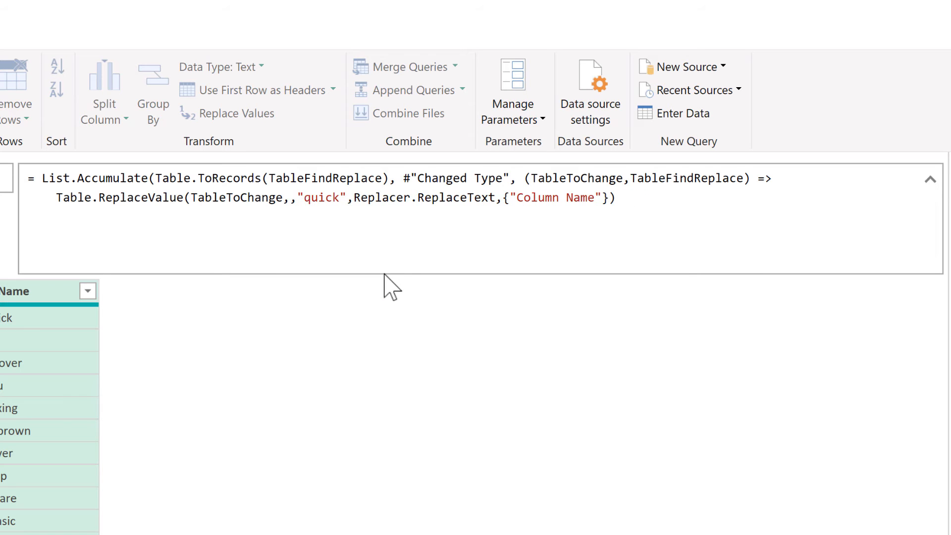
text(TableFi)
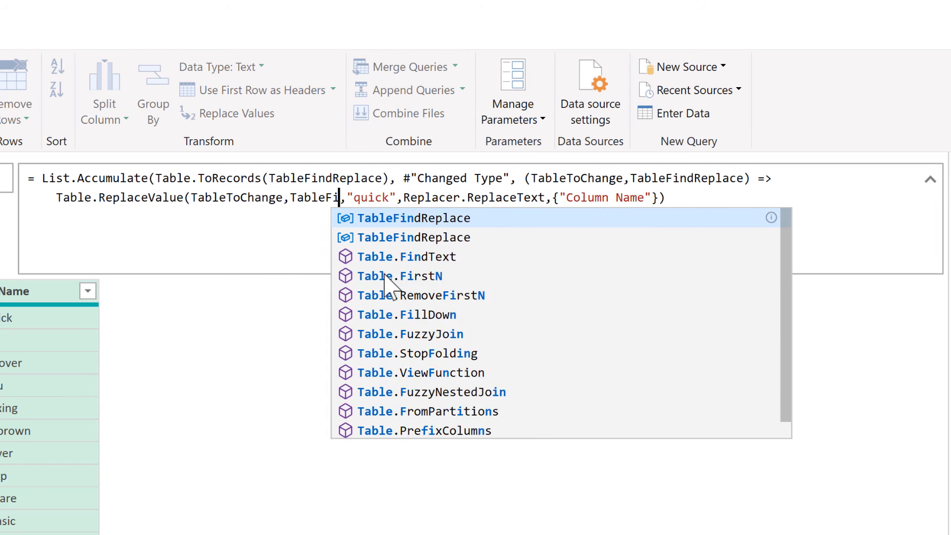
text(ndReplace)
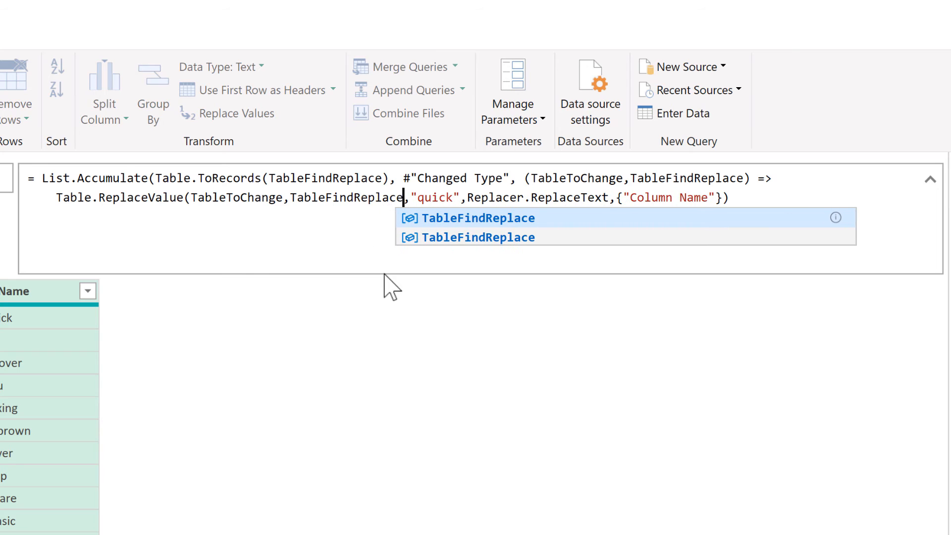
text([)
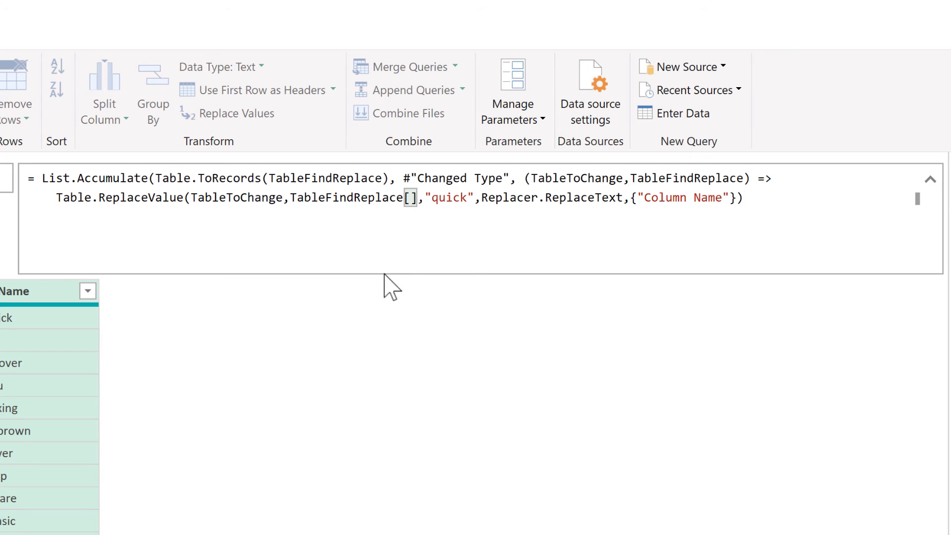
text(Ol)
text(d Word)
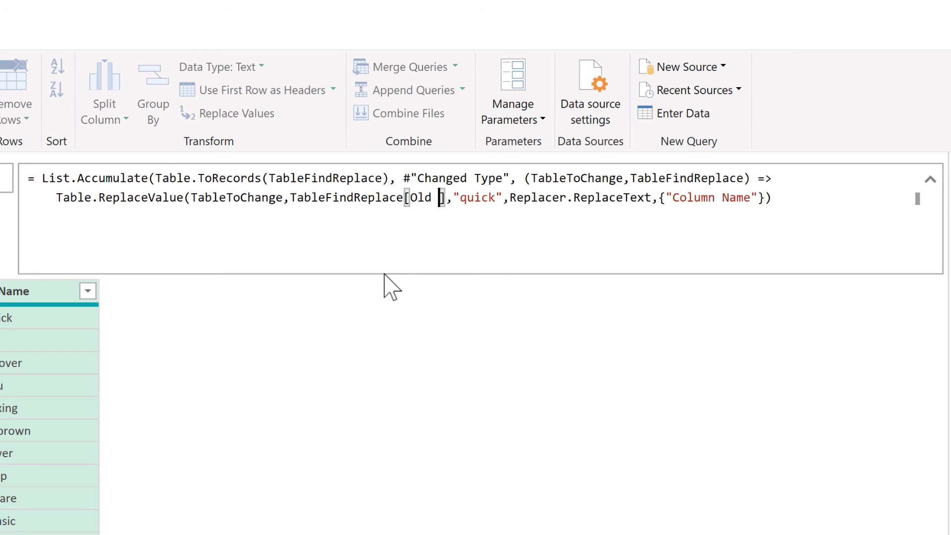
text(s)
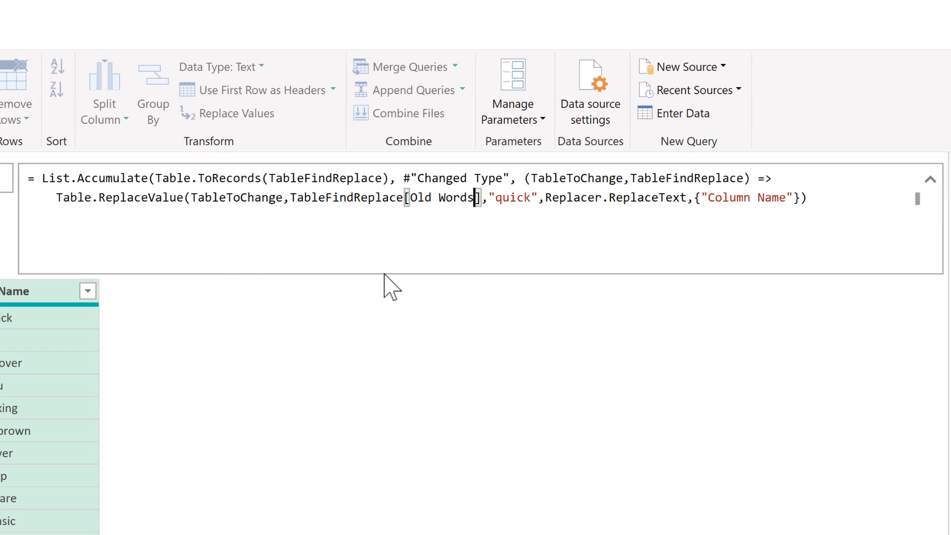
Step: Replace the hard-coded "quick" in Table.ReplaceValue with TableFindReplace[New Words]
key(Right)
key(Right)
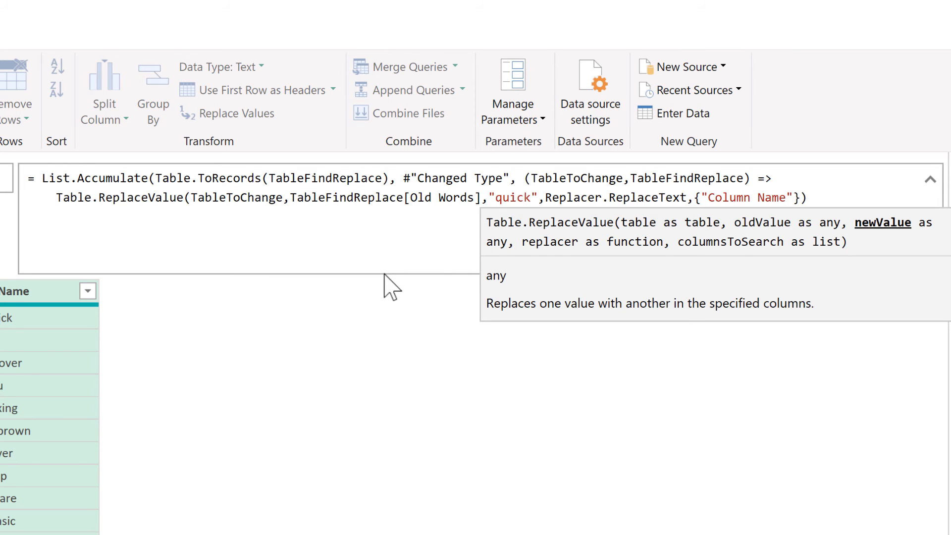
key(Delete)
key(Delete)
key(Delete)
key(Delete)
key(Delete)
key(Delete)
key(Delete)
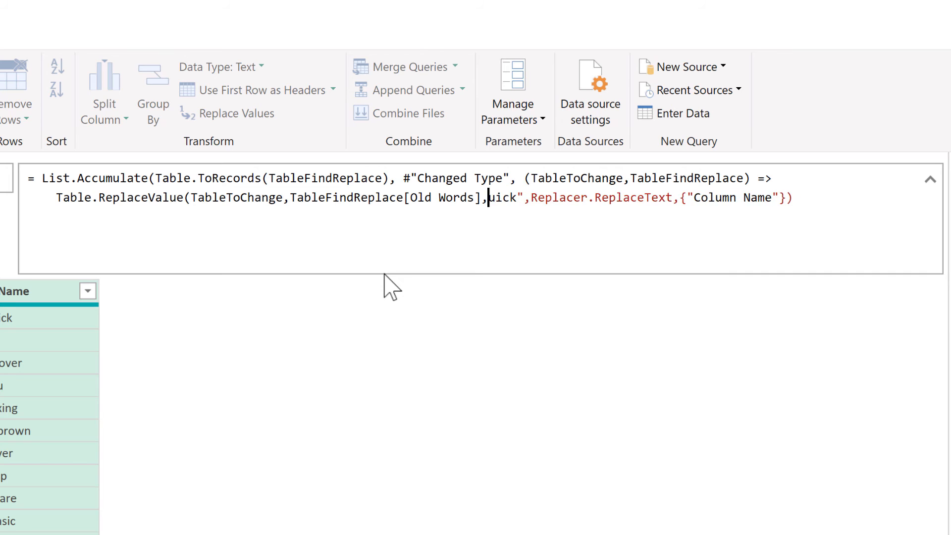
text(TableFi)
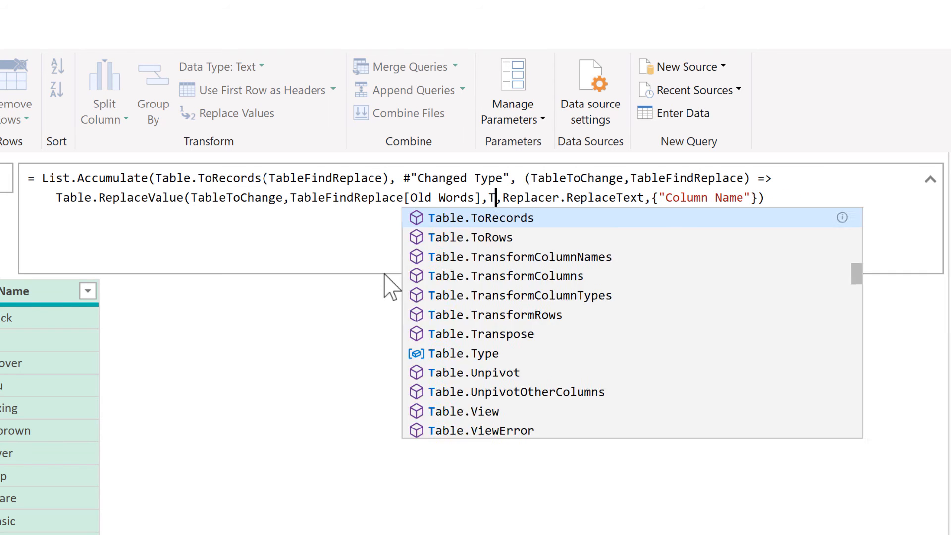
text(ndReplace)
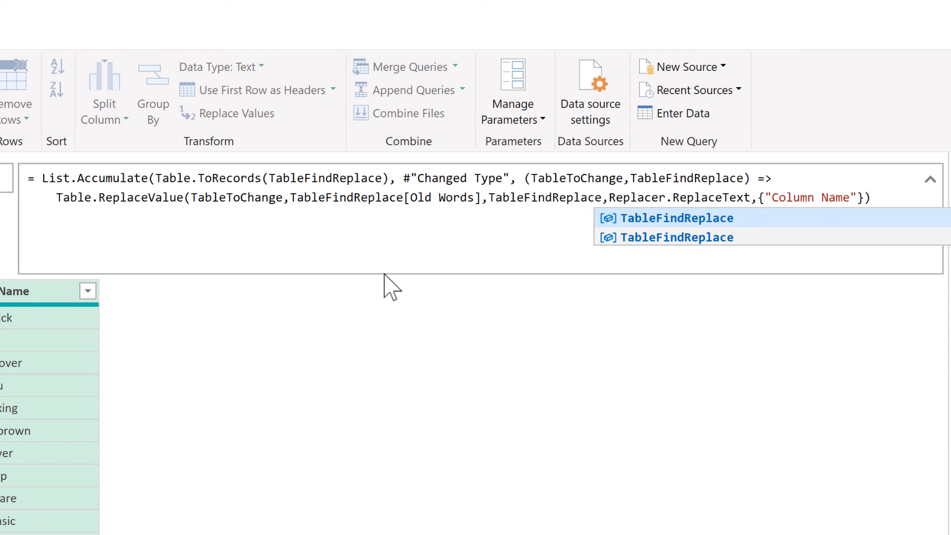
text([)
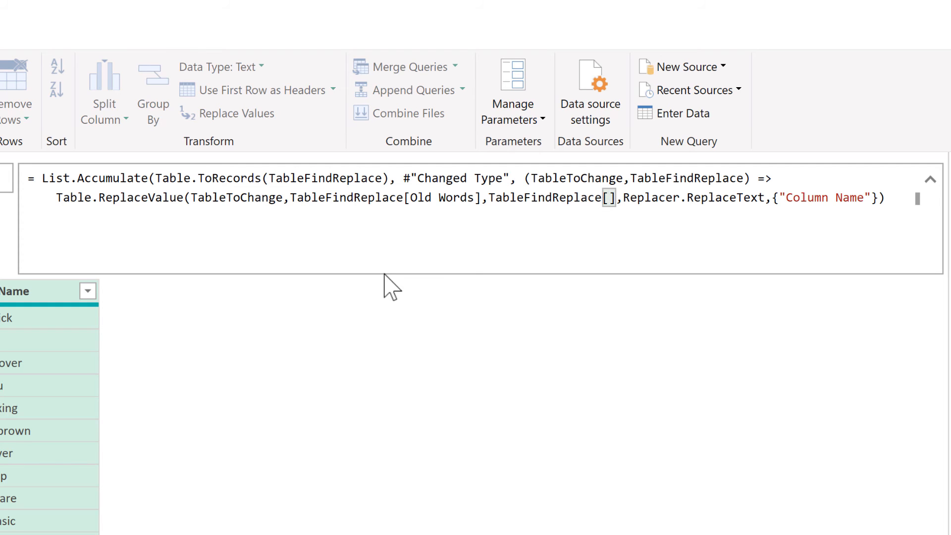
text(New Word)
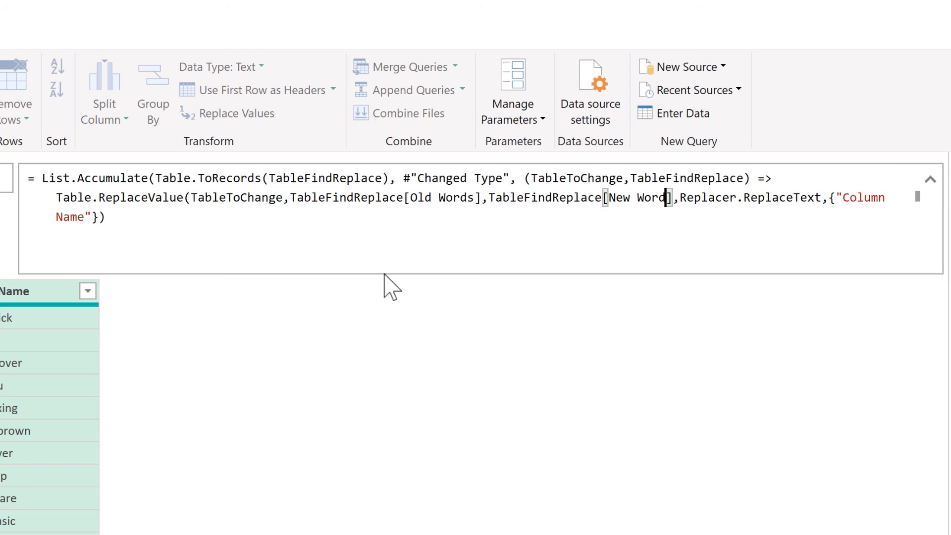
text(s)
Step: Add the missing closing parenthesis for List.Accumulate at the end of the formula and commit it
key(Right)
key(Right)
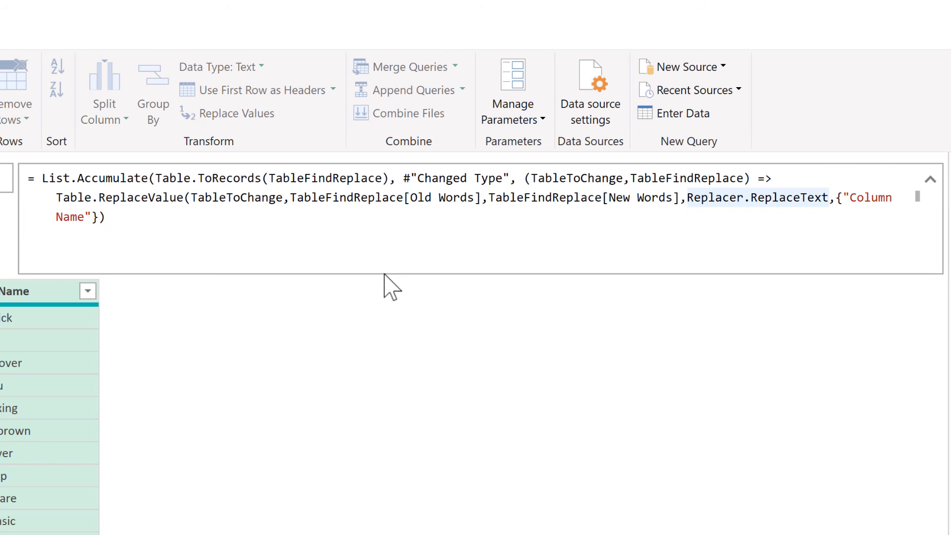
key(BackSpace)
text(,)
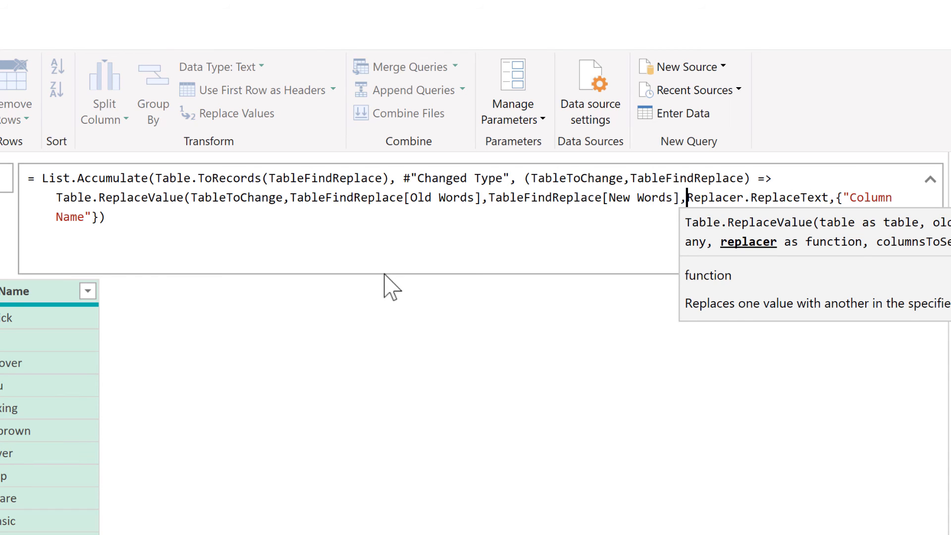
key(Right)
key(Right)
key(Right)
key(Right)
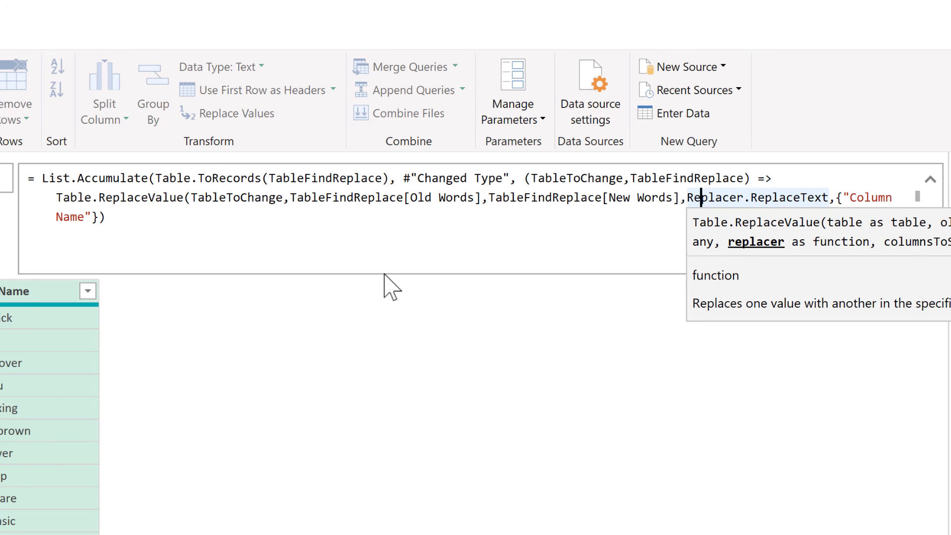
key(Right)
key(Right)
key(Right)
key(Right)
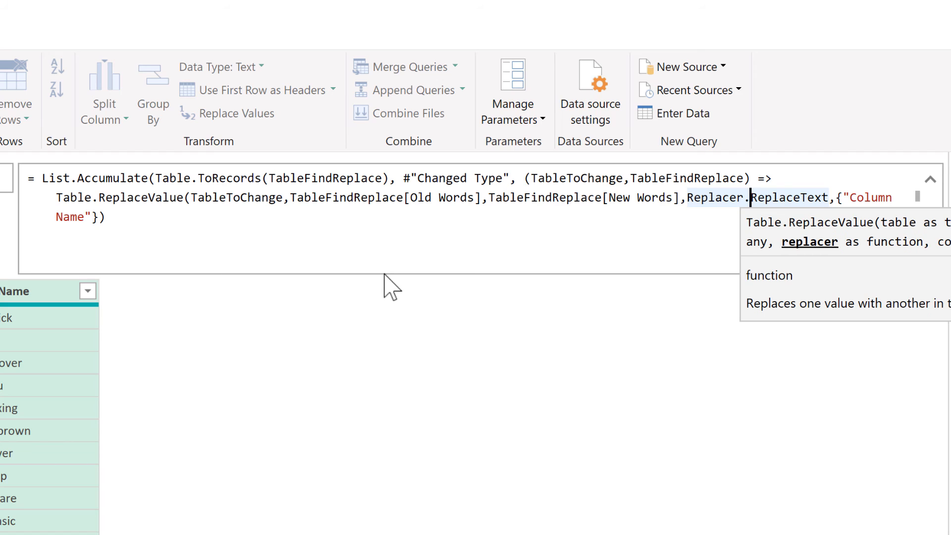
key(Right)
key(ctrl+Right)
key(Right)
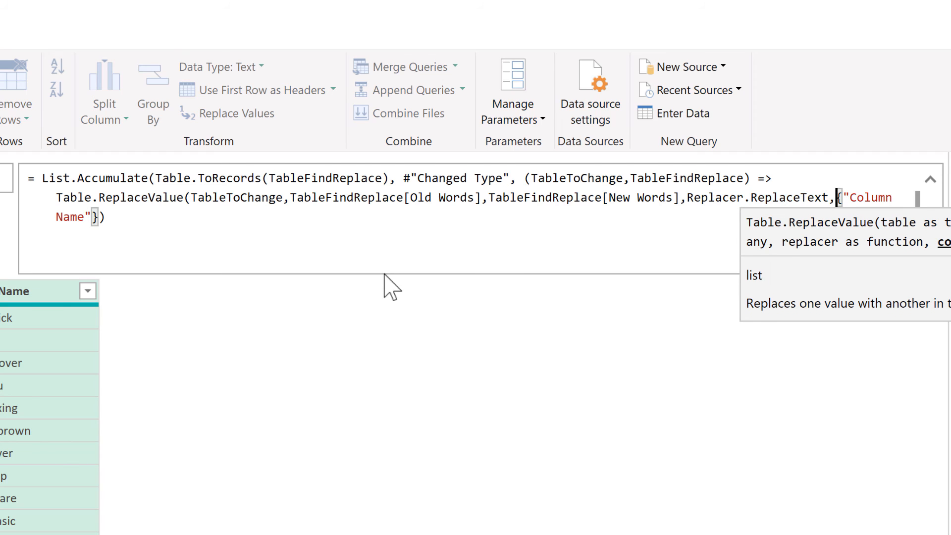
key(ctrl+Right)
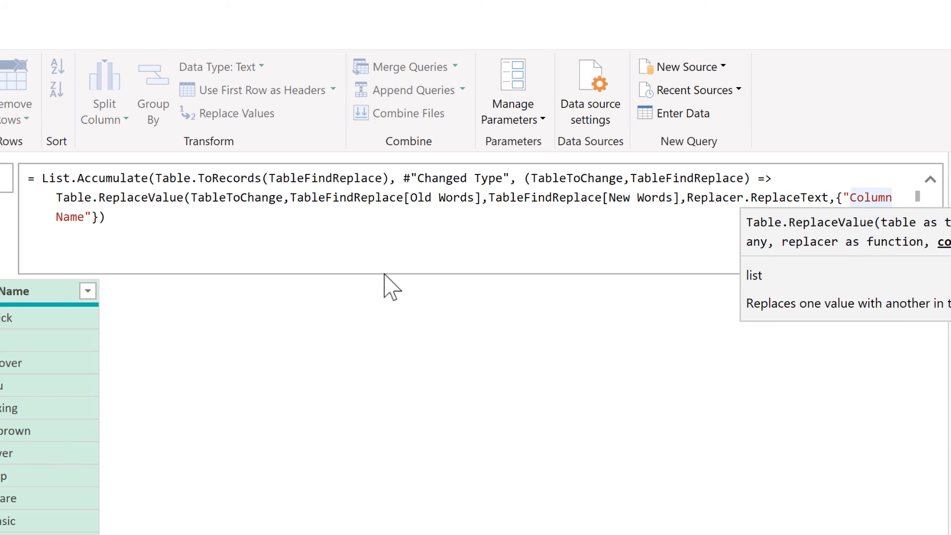
key(Right)
key(Right)
key(Right)
key(Right)
key(Right)
key(Right)
key(Right)
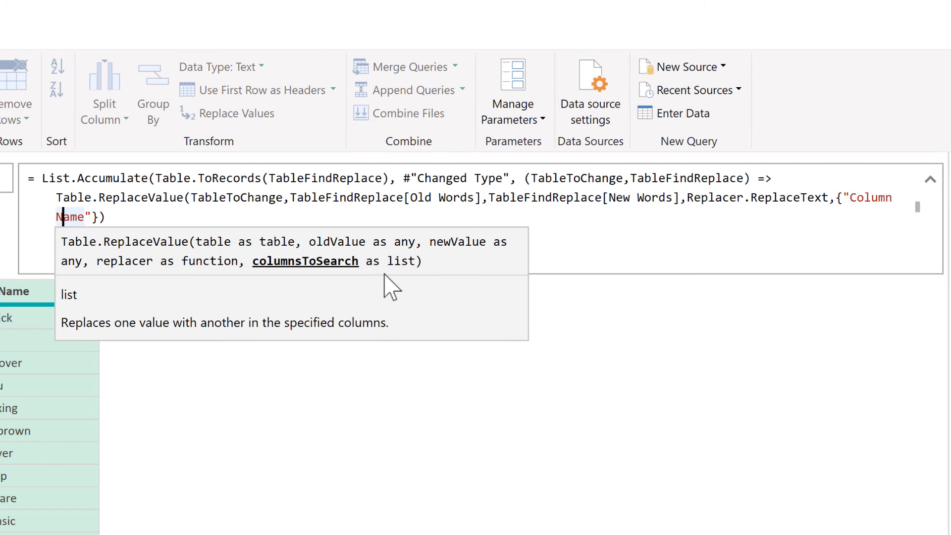
key(Right)
key(Right)
key(Right)
key(Right)
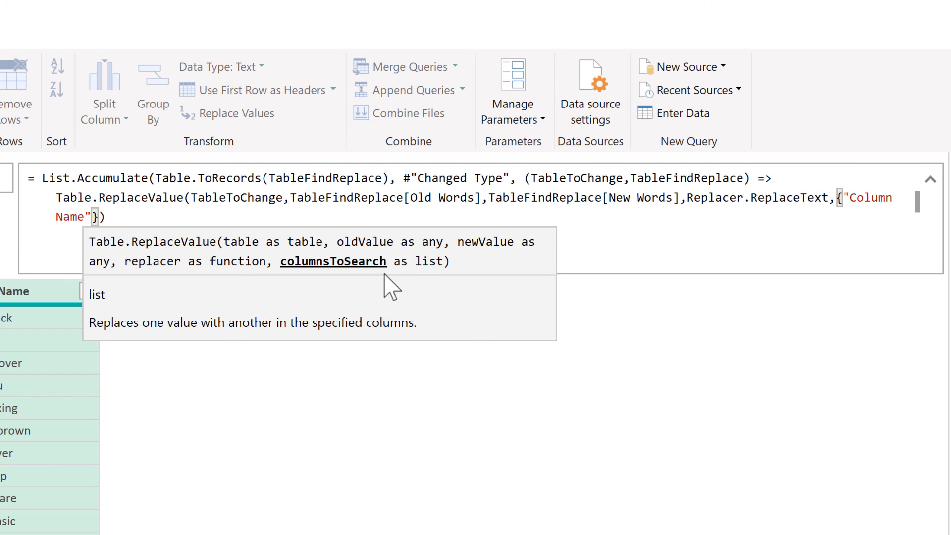
key(Right)
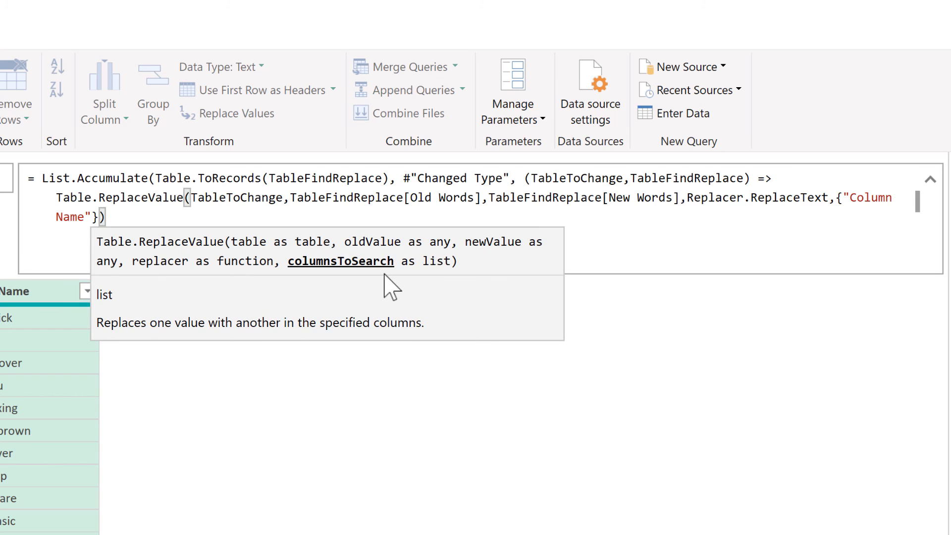
key(Right)
text())
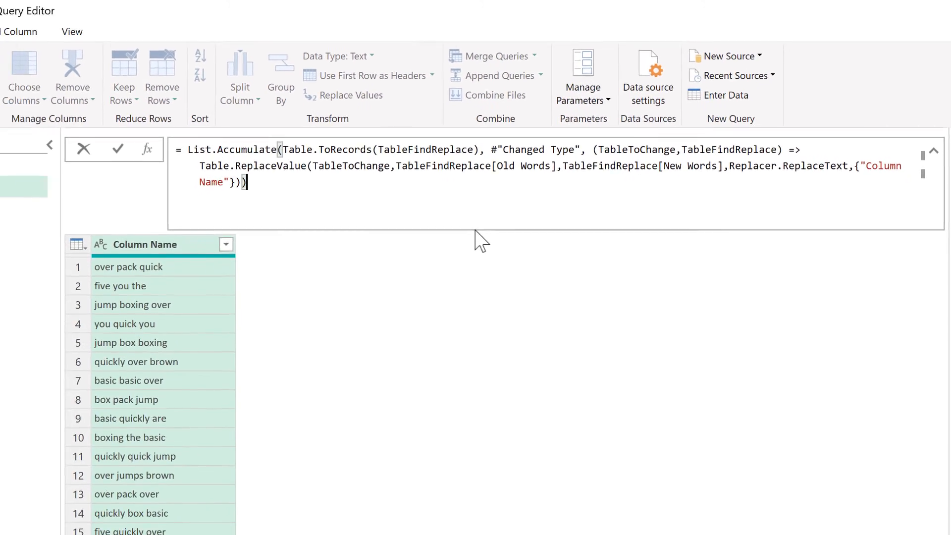
key(Return)
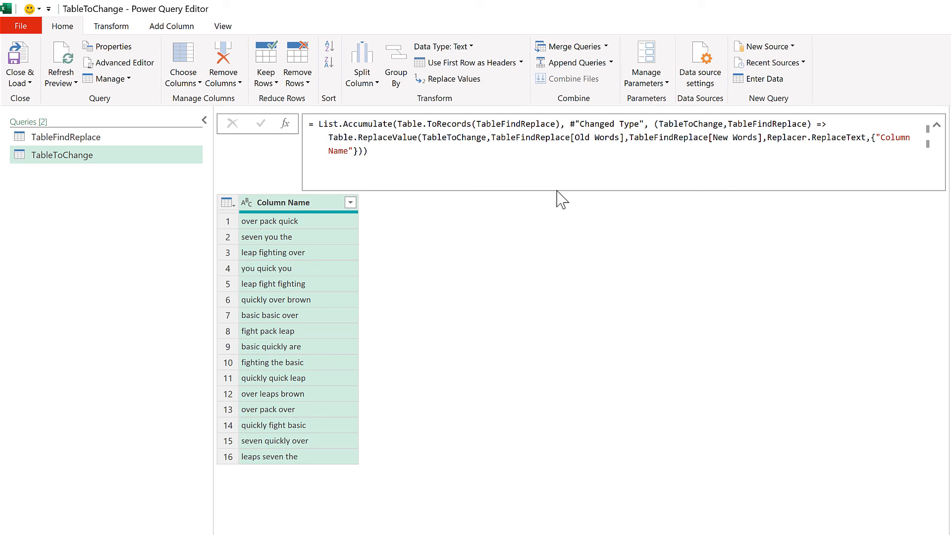
Step: Close the query editor and load the TableToChange query into the workbook
click(18, 61)
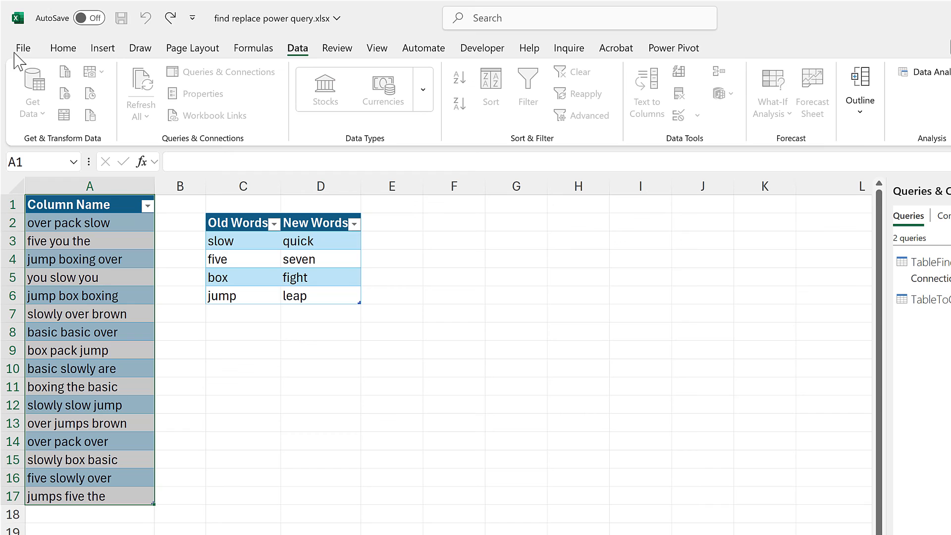